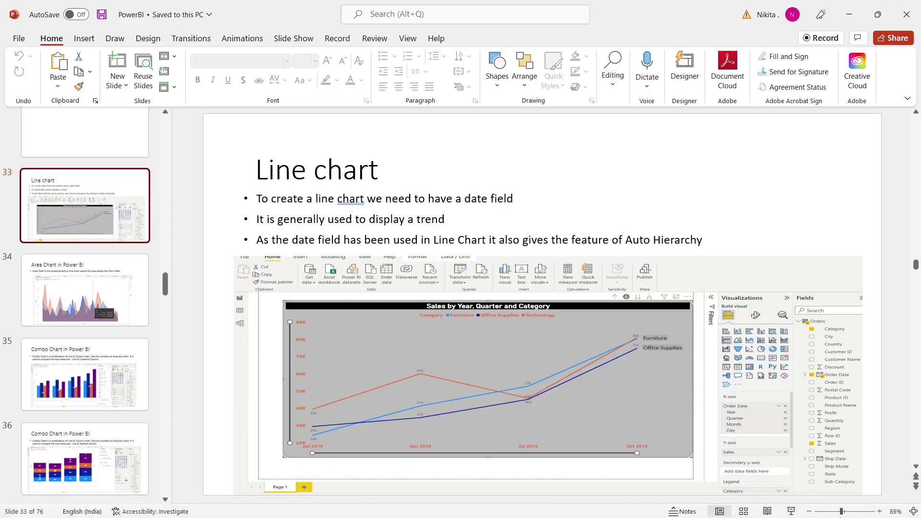
- Show PowerPoint slide 33, 'Line chart', full-window in reading view
{"action": "mouse_move", "coordinate": [857, 500]}
{"action": "left_click", "coordinate": [766, 512]}
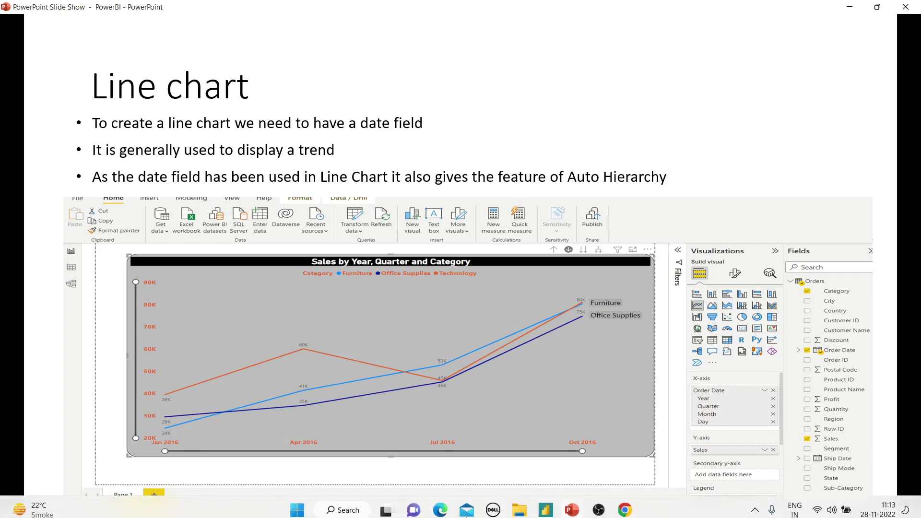
- Add a line chart of Sales by Order Date year (2014–2017) on Page 1, enlarged across the canvas
{"action": "left_click", "coordinate": [538, 503]}
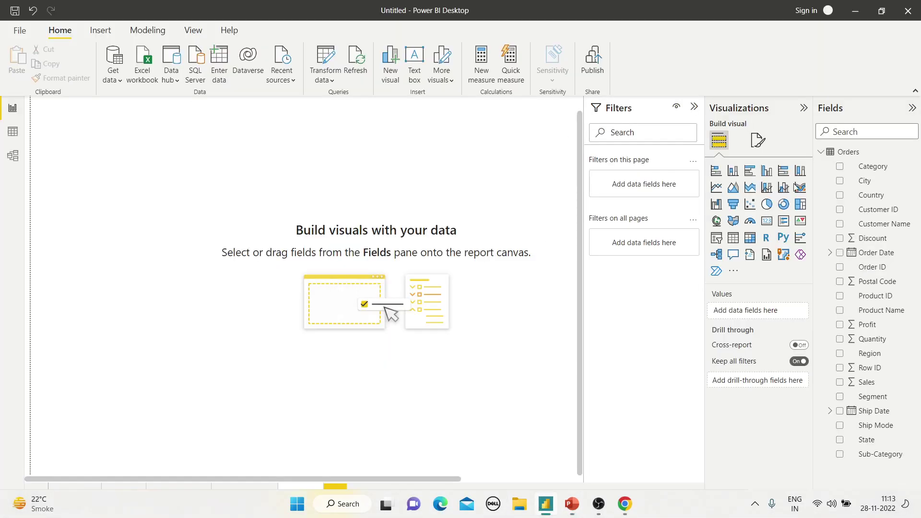
{"action": "left_click", "coordinate": [718, 189]}
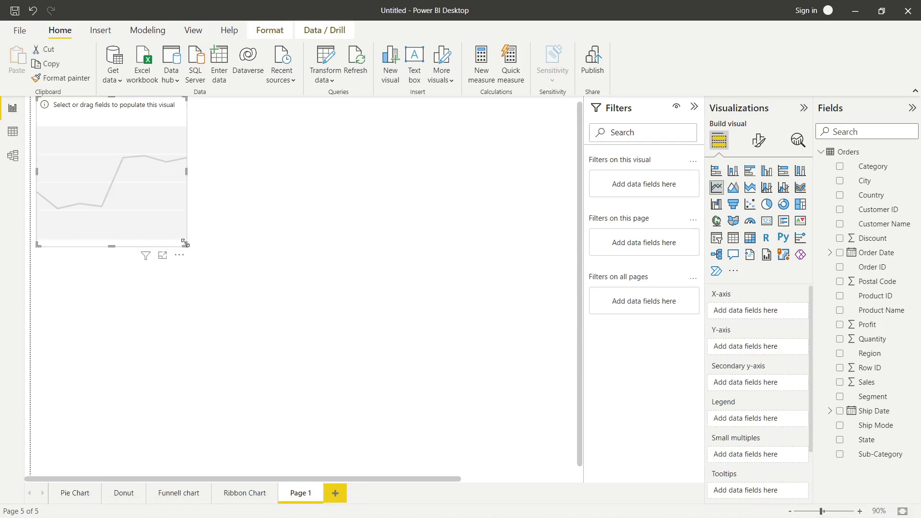
{"action": "left_click_drag", "start_coordinate": [186, 245], "coordinate": [499, 410]}
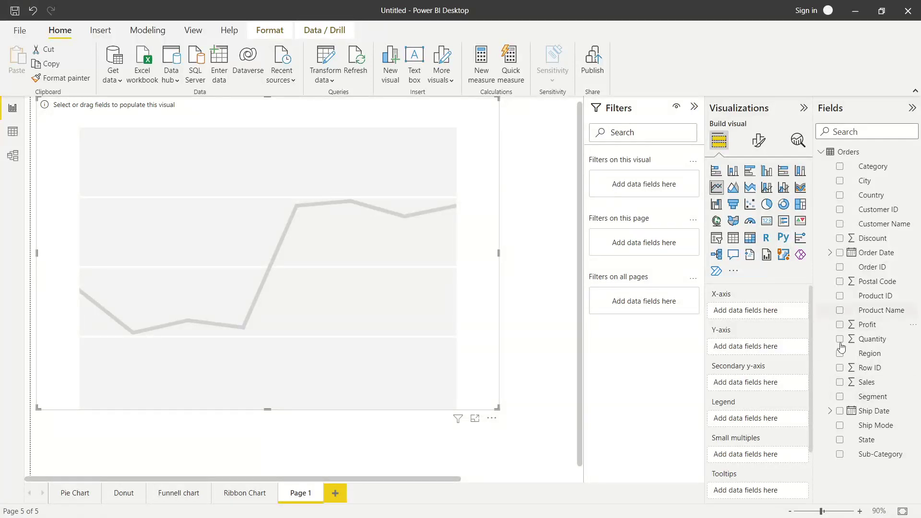
{"action": "left_click", "coordinate": [839, 253]}
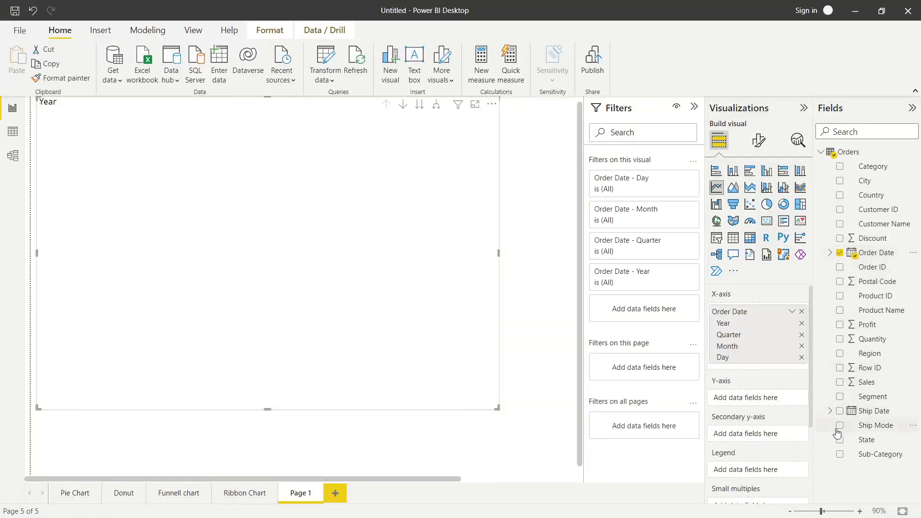
{"action": "left_click", "coordinate": [839, 383]}
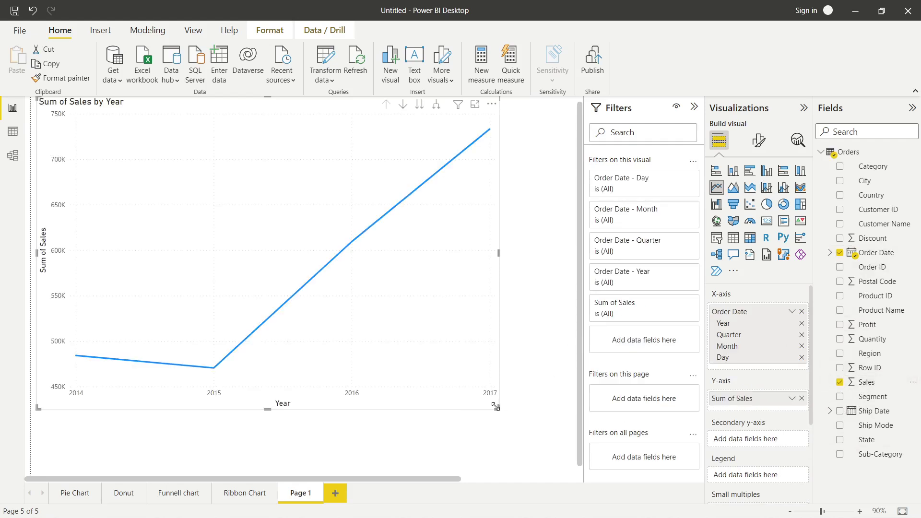
{"action": "left_click_drag", "start_coordinate": [496, 407], "coordinate": [540, 442]}
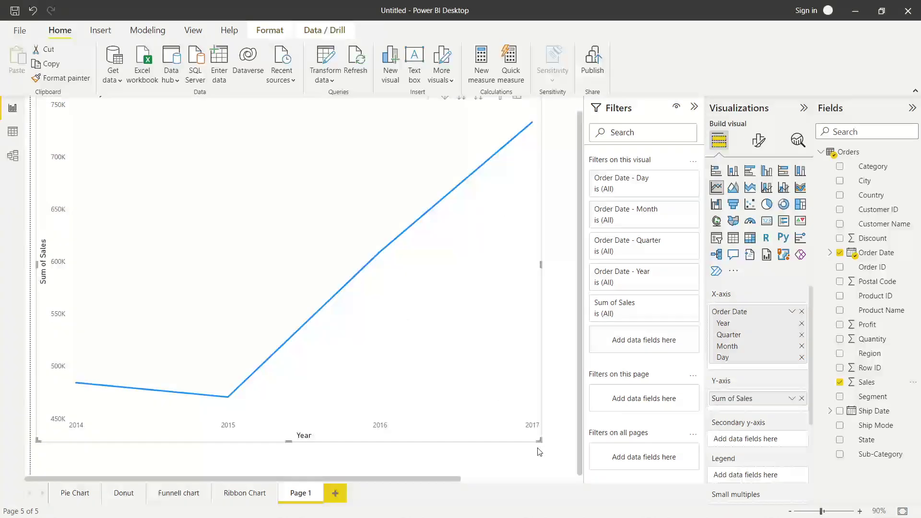
{"action": "scroll", "coordinate": [458, 392], "scroll_direction": "up", "scroll_amount": 1}
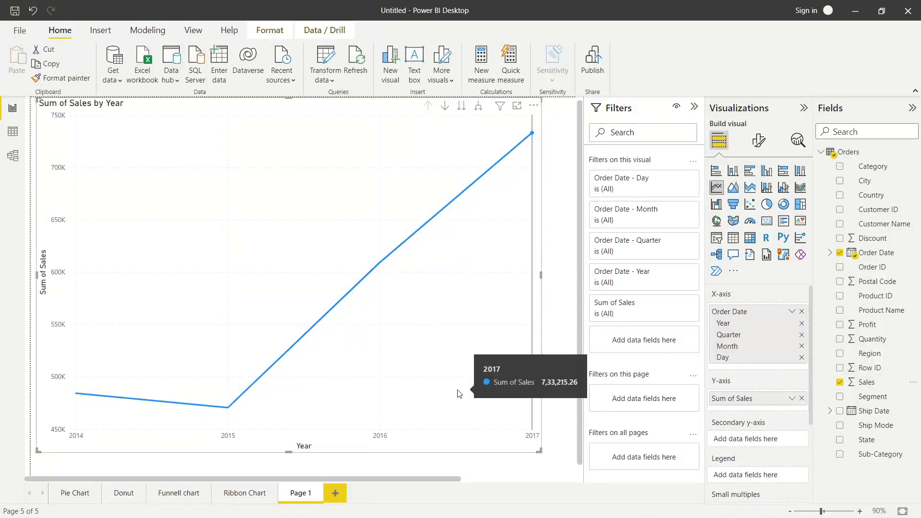
- Copy the Ribbon Chart page's dark, magenta-titled styling onto the Page 1 line chart with Format painter
{"action": "left_click", "coordinate": [241, 490]}
{"action": "left_click", "coordinate": [291, 179]}
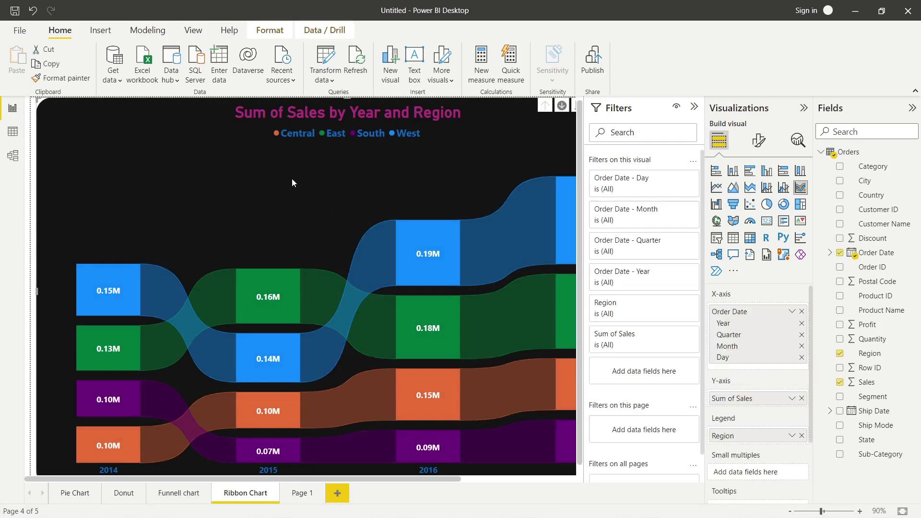
{"action": "left_click", "coordinate": [57, 77]}
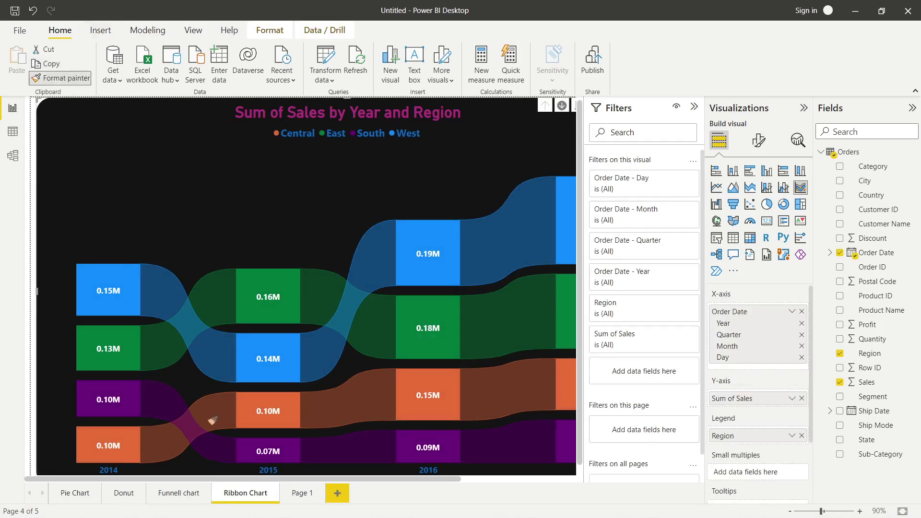
{"action": "left_click", "coordinate": [294, 492]}
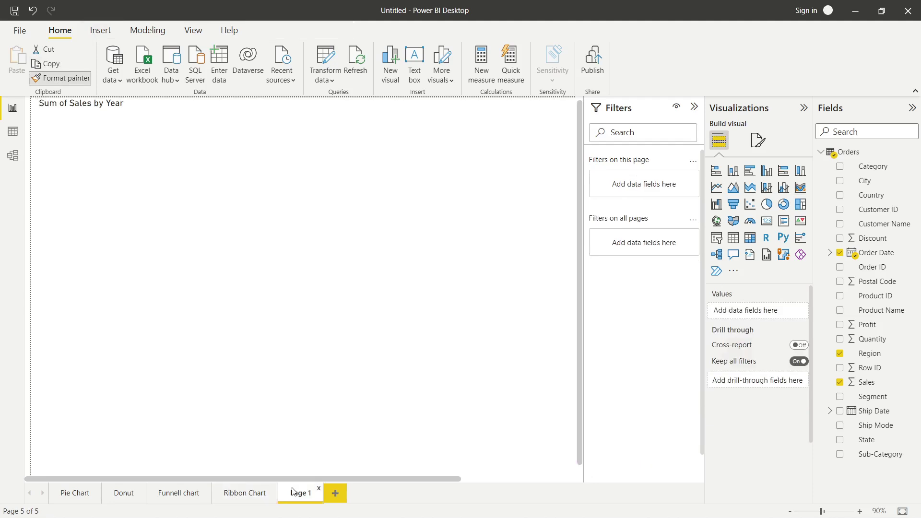
{"action": "left_click", "coordinate": [251, 290]}
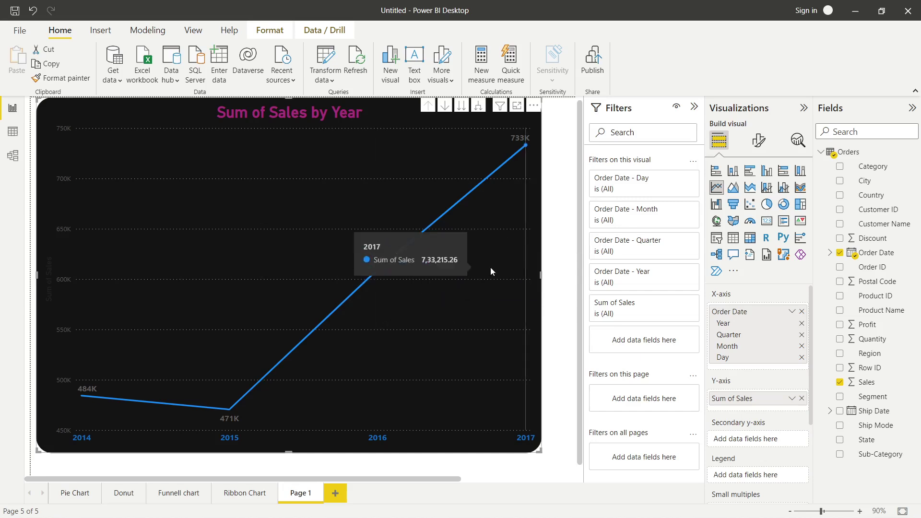
{"action": "left_click", "coordinate": [752, 143]}
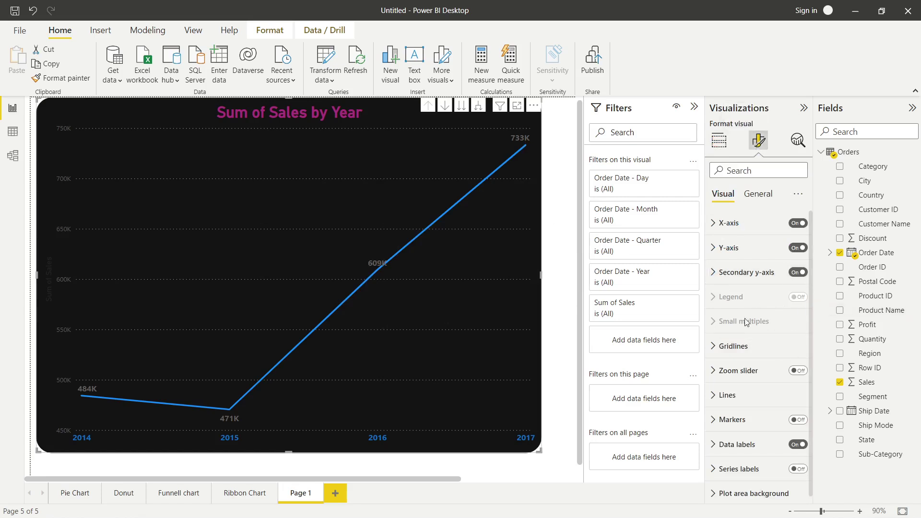
- Turn off the line chart's horizontal gridlines
{"action": "left_click", "coordinate": [711, 353]}
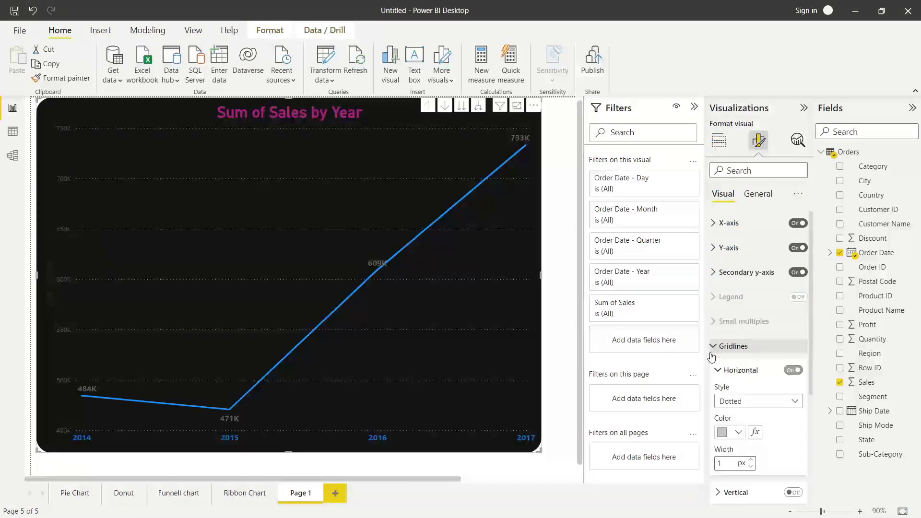
{"action": "left_click", "coordinate": [794, 370]}
{"action": "left_click", "coordinate": [792, 373]}
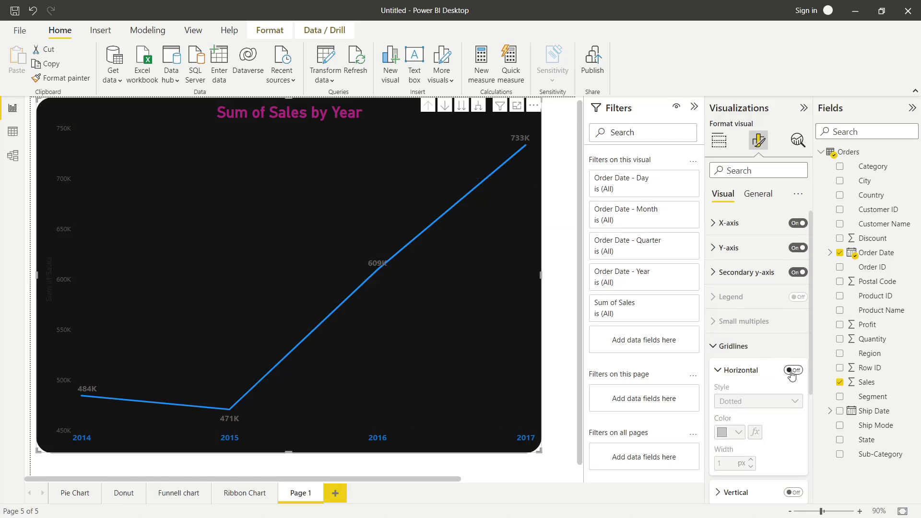
- Make the y-axis value labels bold and magenta
{"action": "left_click", "coordinate": [713, 249]}
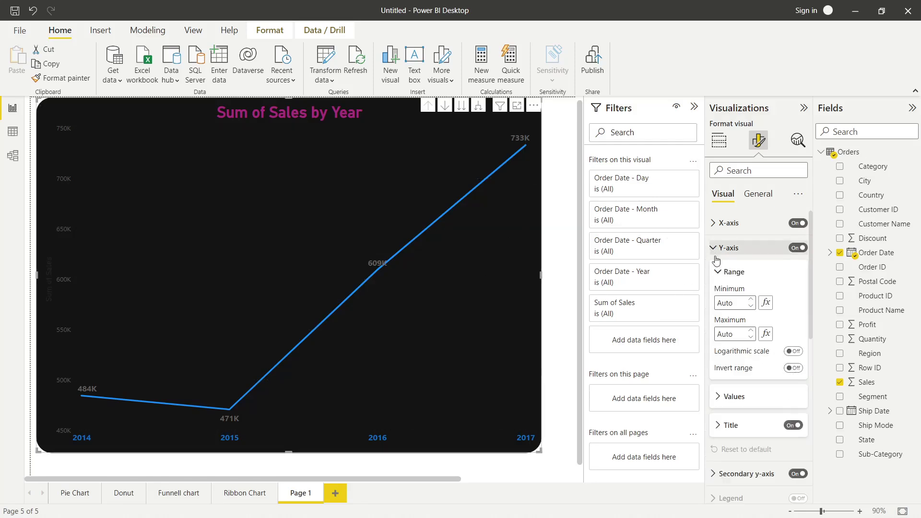
{"action": "left_click", "coordinate": [720, 396]}
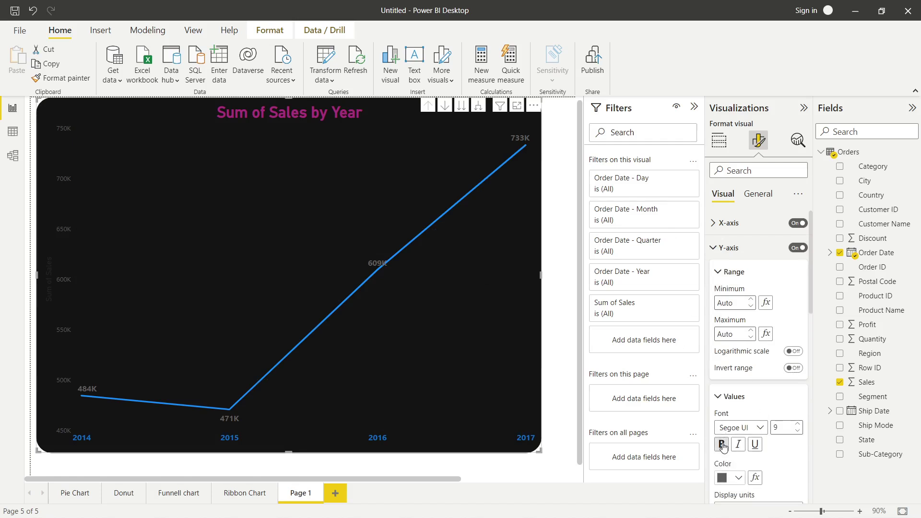
{"action": "left_click", "coordinate": [723, 445]}
{"action": "left_click", "coordinate": [739, 478]}
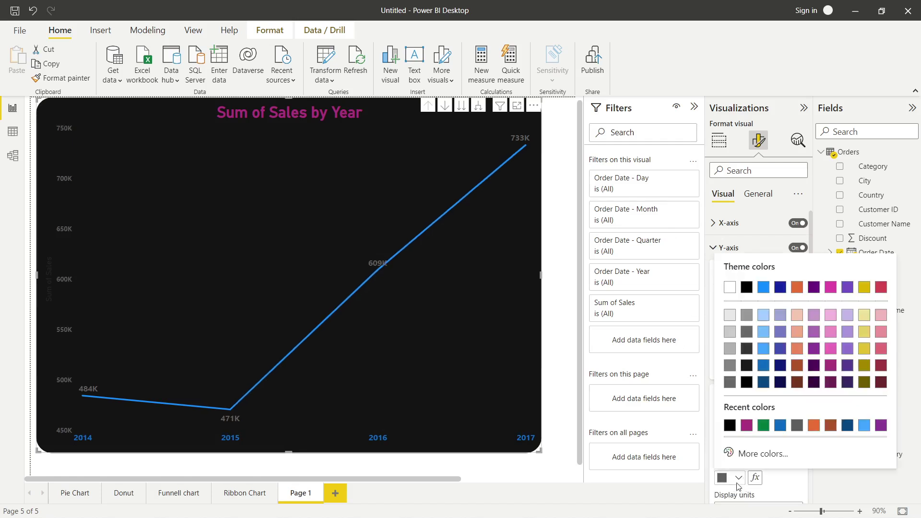
{"action": "left_click", "coordinate": [751, 428]}
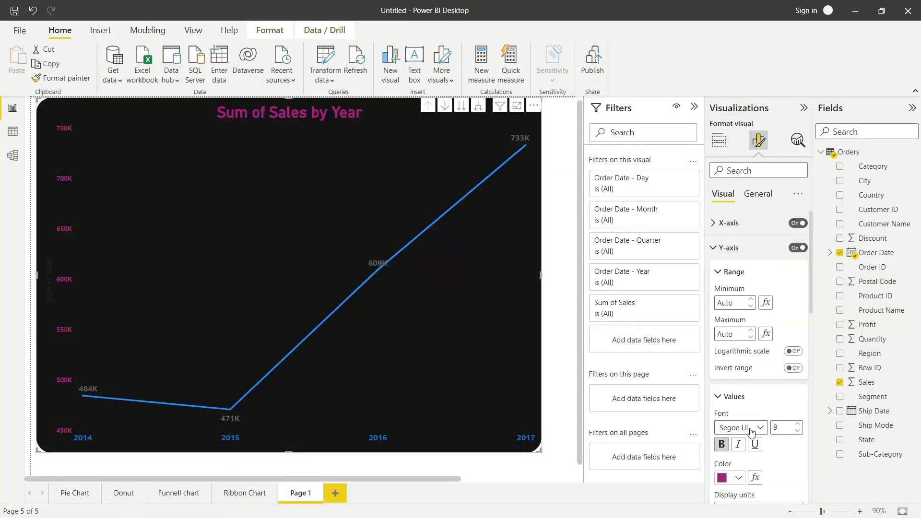
{"action": "left_click", "coordinate": [715, 247]}
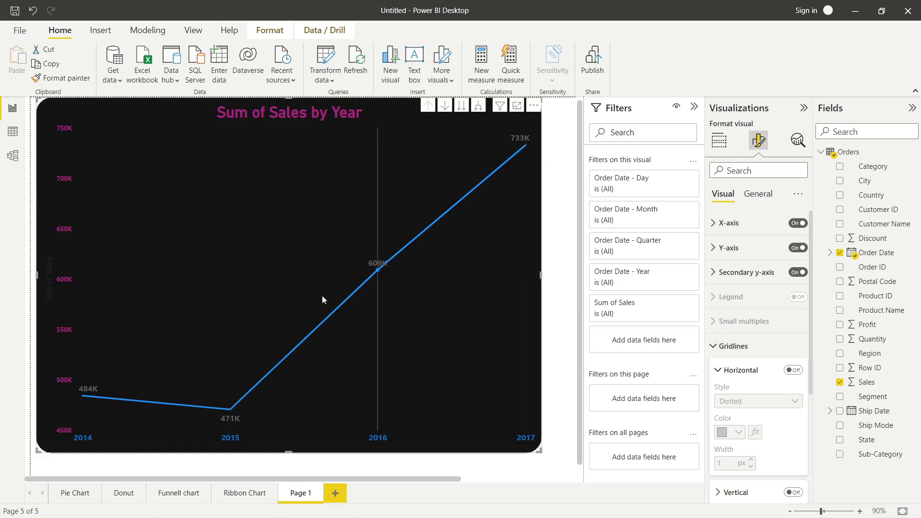
- Drill the sales line chart down from Year through Quarter and Month to Day, then back up to Year
{"action": "left_click", "coordinate": [712, 273]}
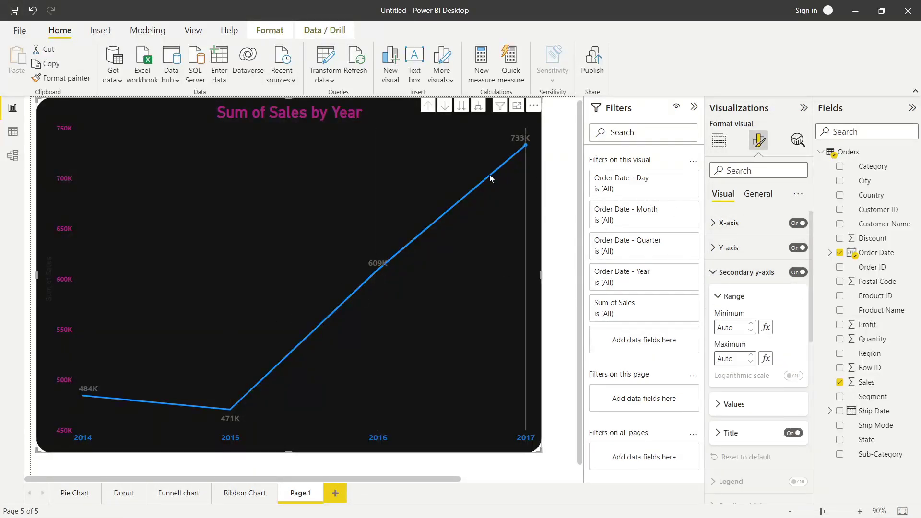
{"action": "left_click", "coordinate": [461, 107]}
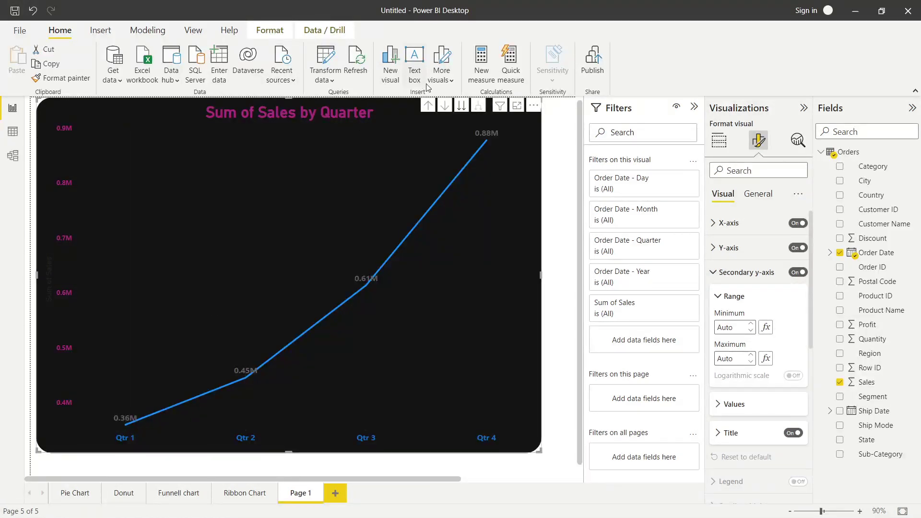
{"action": "left_click", "coordinate": [428, 105]}
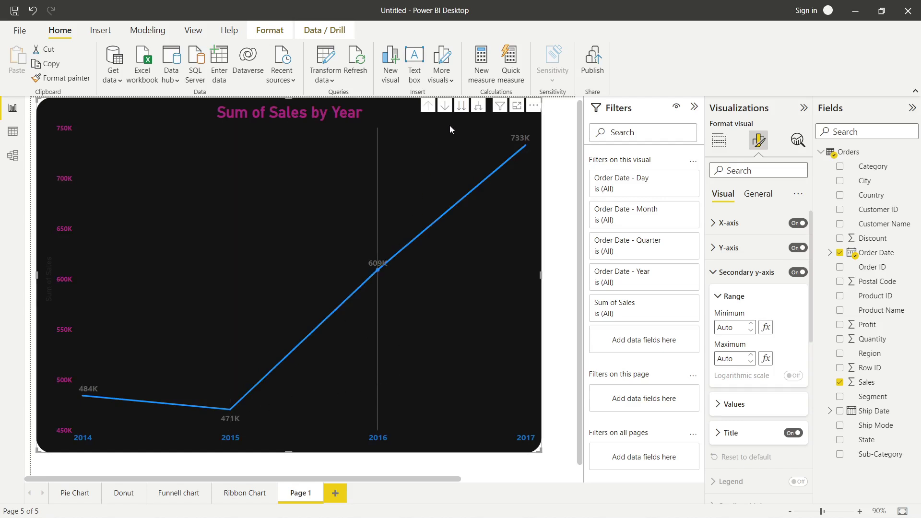
{"action": "left_click", "coordinate": [460, 109]}
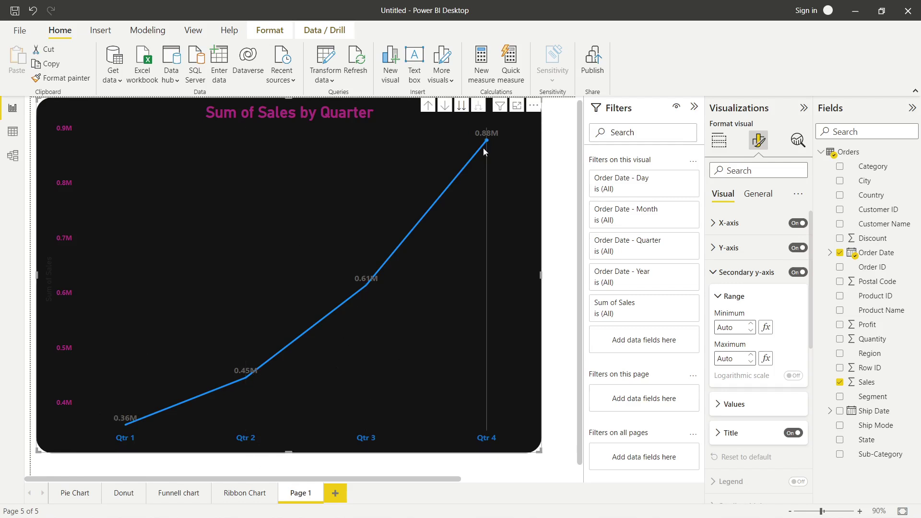
{"action": "left_click", "coordinate": [463, 109]}
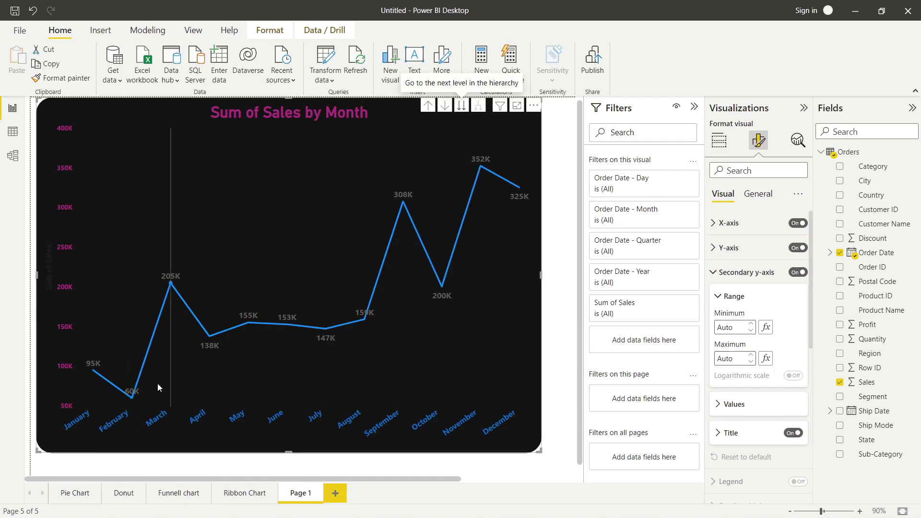
{"action": "left_click", "coordinate": [462, 108]}
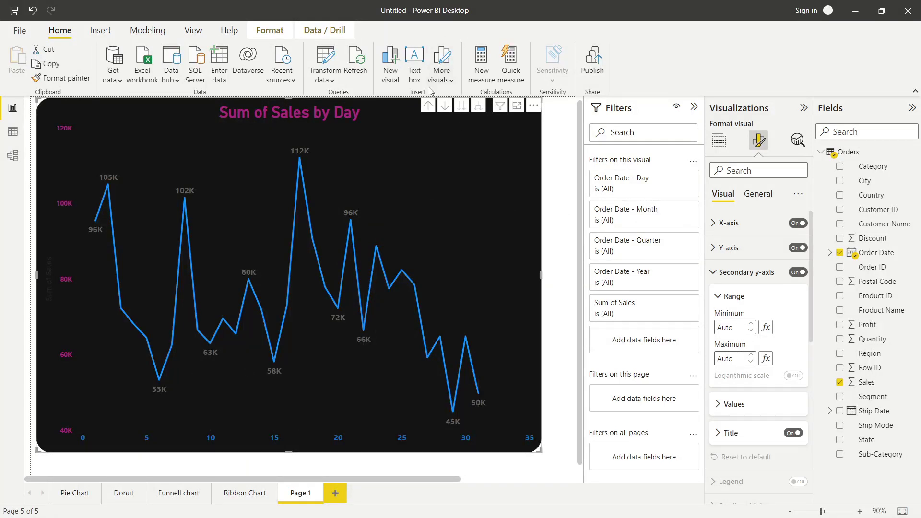
{"action": "left_click", "coordinate": [428, 106]}
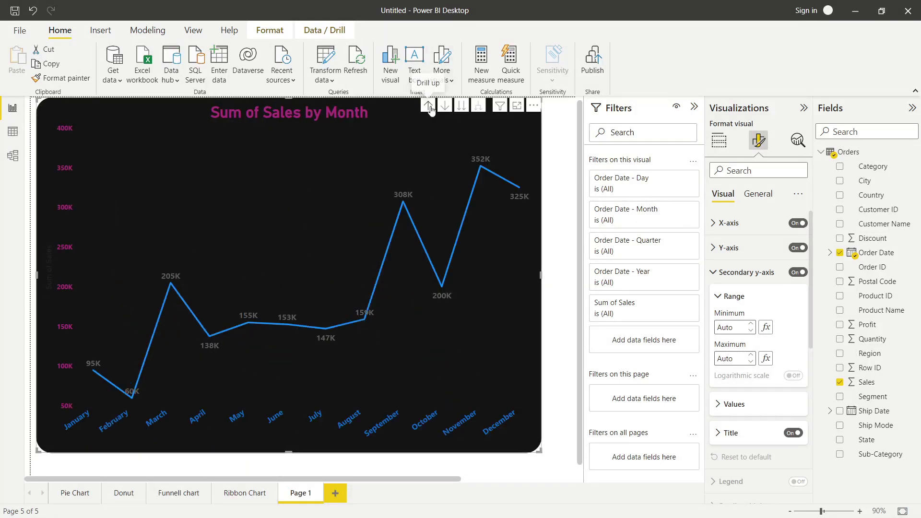
{"action": "left_click", "coordinate": [428, 106]}
{"action": "left_click", "coordinate": [429, 106]}
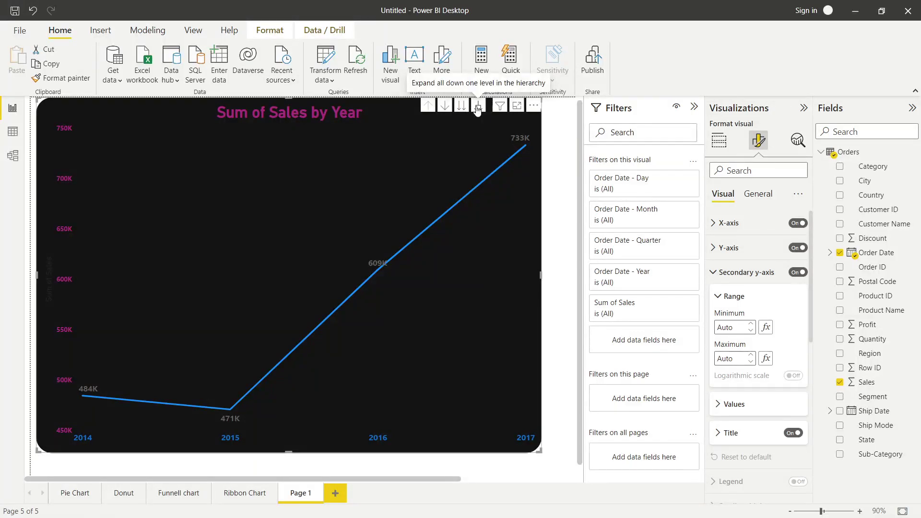
- Expand all levels down to Year-Quarter-Month-Day, then drill up three times to yearly Sum of Sales
{"action": "left_click", "coordinate": [477, 106]}
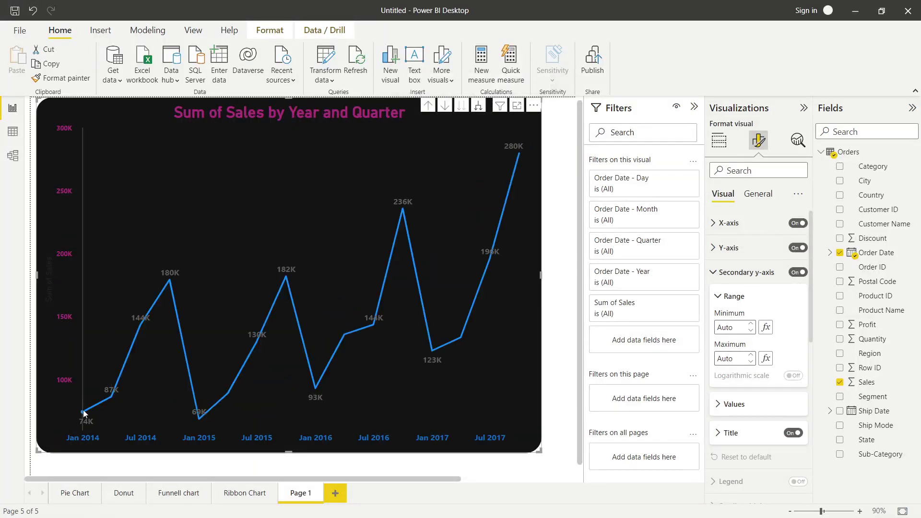
{"action": "mouse_move", "coordinate": [83, 413]}
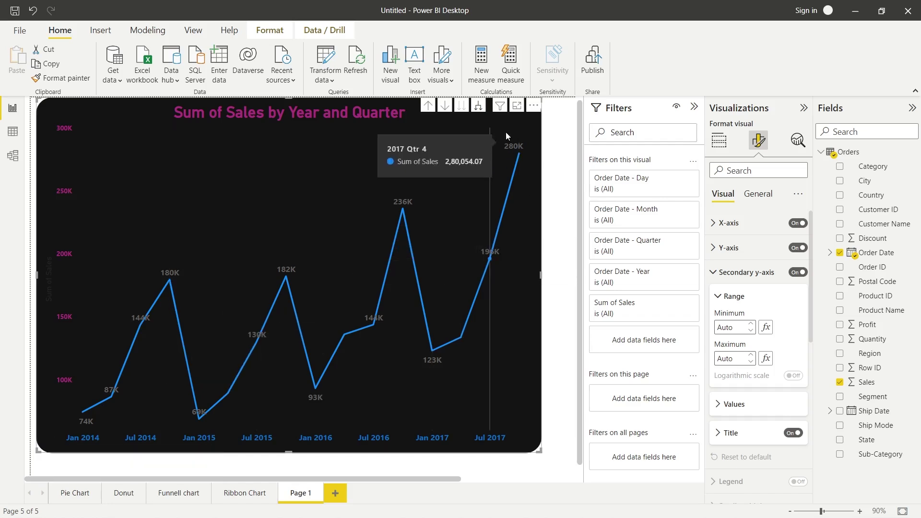
{"action": "left_click", "coordinate": [478, 107]}
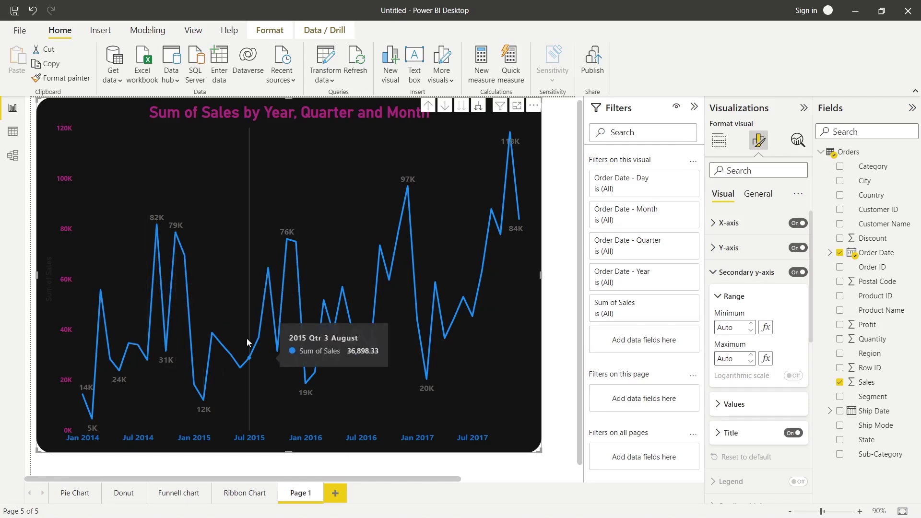
{"action": "left_click", "coordinate": [478, 107]}
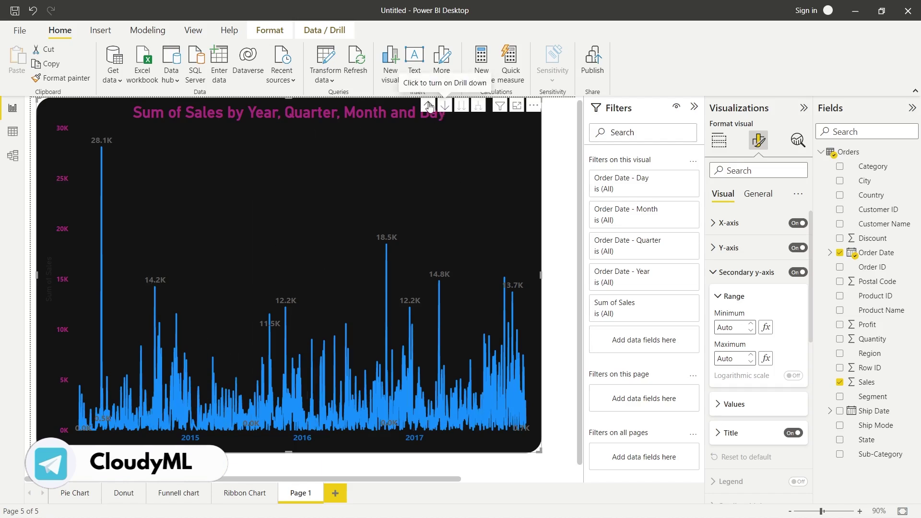
{"action": "left_click", "coordinate": [425, 105]}
{"action": "left_click", "coordinate": [425, 105]}
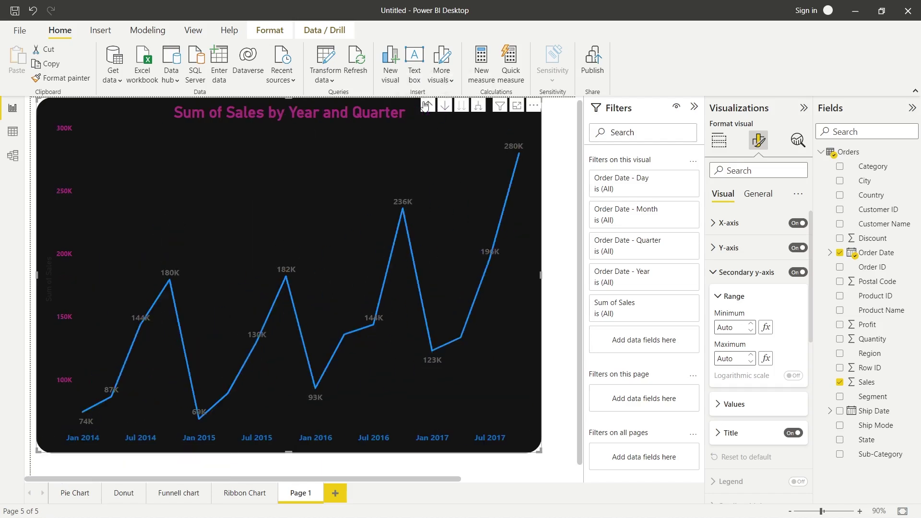
{"action": "left_click", "coordinate": [425, 105]}
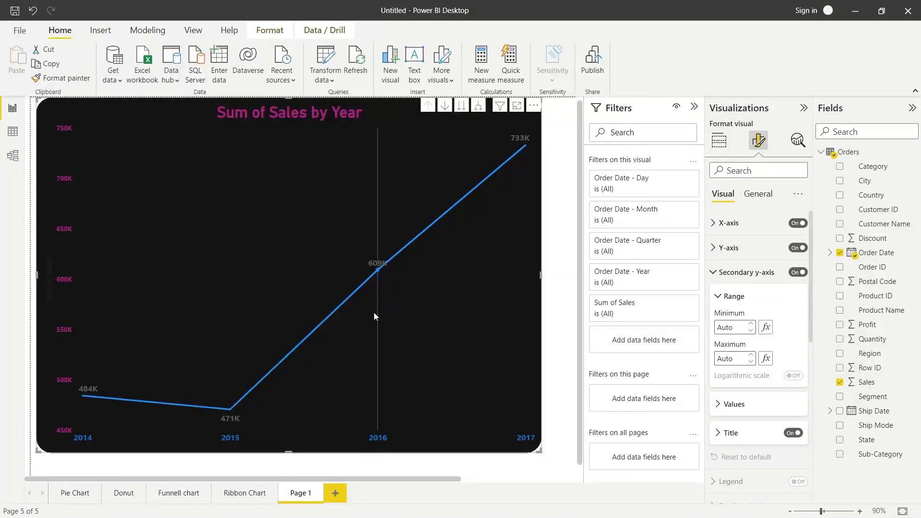
- Put Profit in the line chart's Secondary y-axis well alongside Sales
{"action": "left_click", "coordinate": [713, 274]}
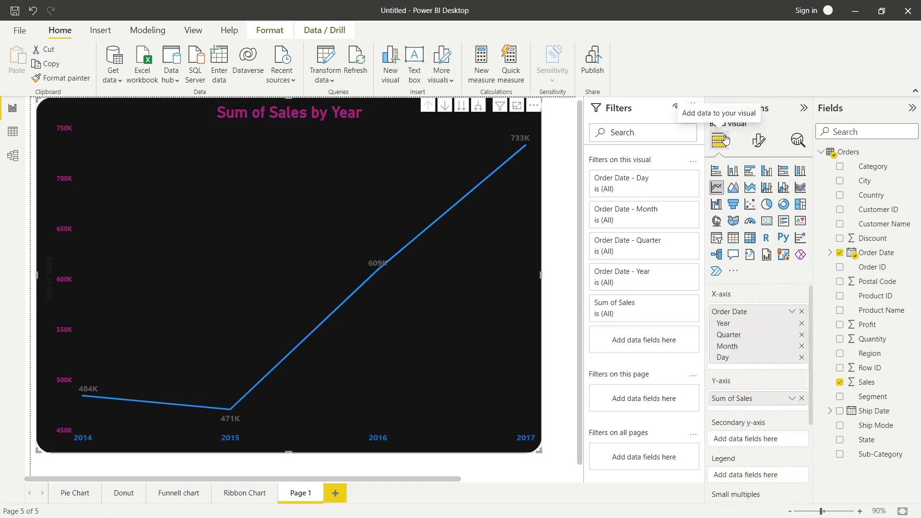
{"action": "scroll", "coordinate": [799, 395], "scroll_direction": "down", "scroll_amount": 2}
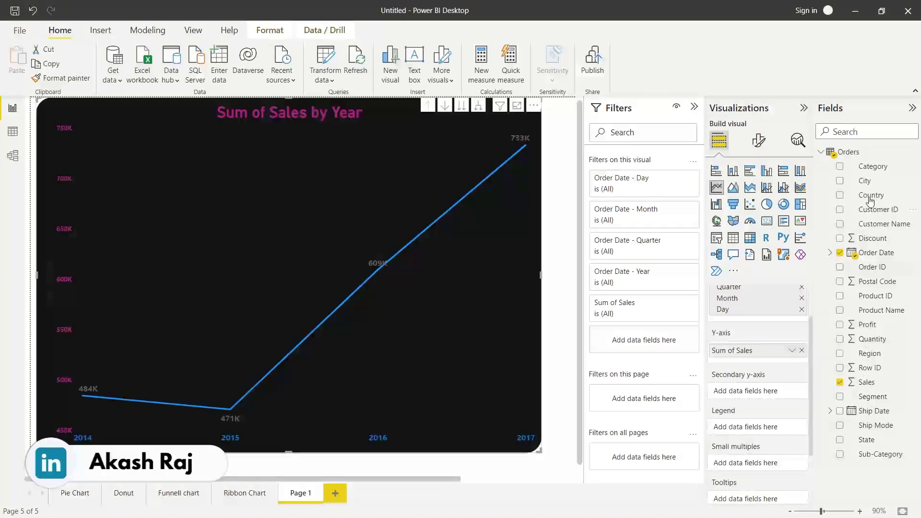
{"action": "left_click_drag", "start_coordinate": [866, 325], "coordinate": [748, 396]}
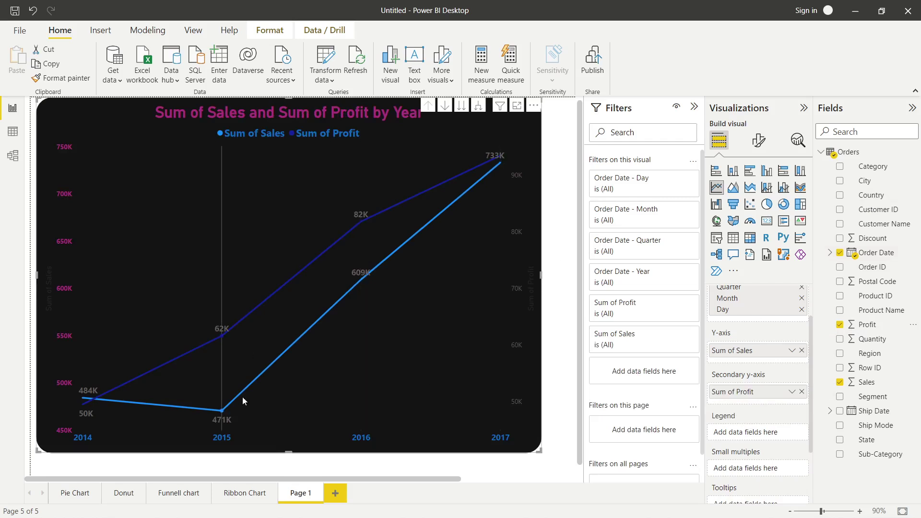
{"action": "mouse_move", "coordinate": [105, 387]}
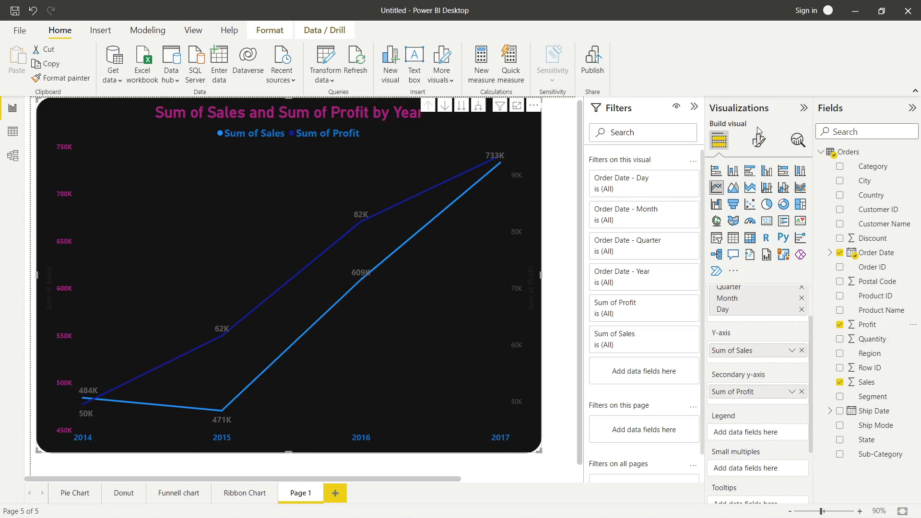
- Format the secondary y-axis values as bold, size 12, magenta
{"action": "left_click", "coordinate": [758, 140]}
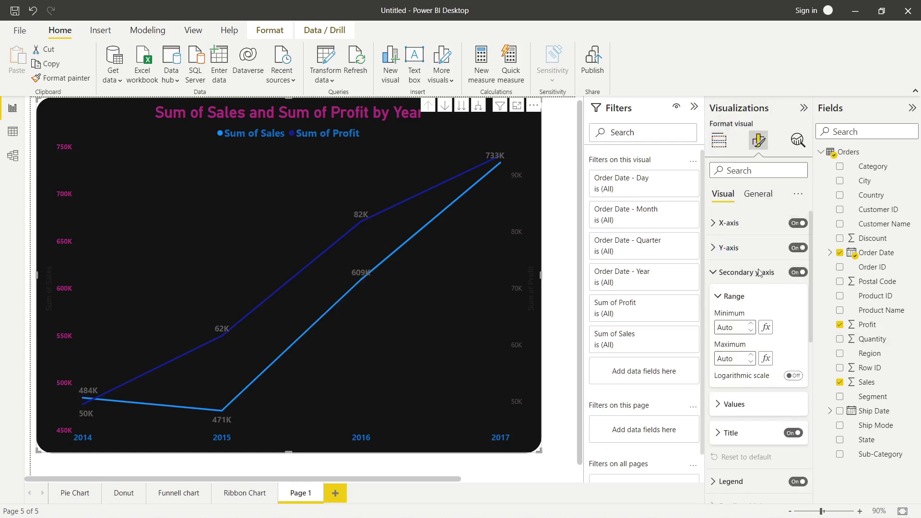
{"action": "left_click", "coordinate": [723, 409]}
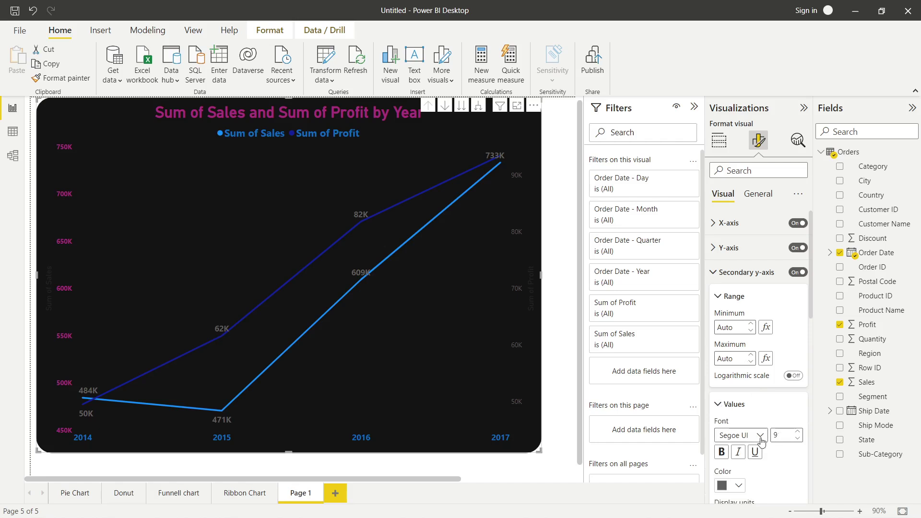
{"action": "left_click", "coordinate": [722, 452]}
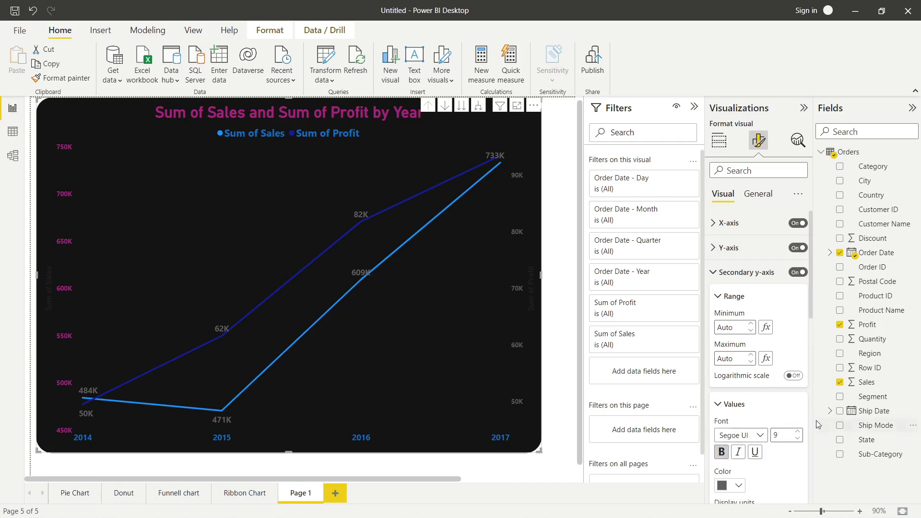
{"action": "left_click", "coordinate": [797, 432]}
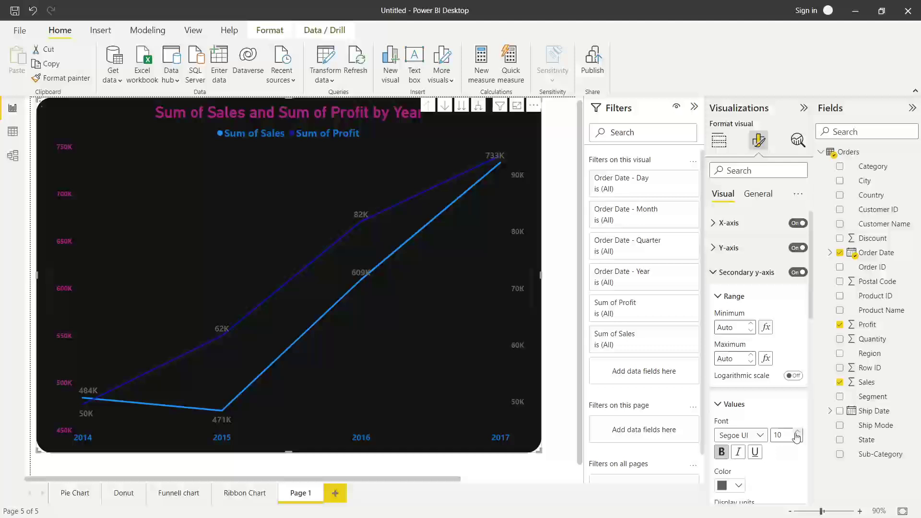
{"action": "left_click", "coordinate": [797, 433]}
{"action": "scroll", "coordinate": [733, 363], "scroll_direction": "down", "scroll_amount": 2}
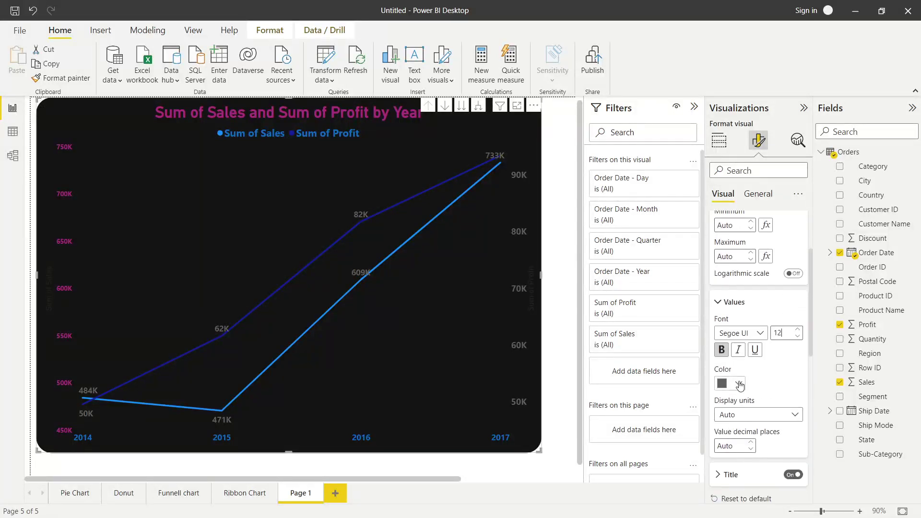
{"action": "left_click", "coordinate": [740, 384]}
{"action": "left_click", "coordinate": [730, 330]}
{"action": "scroll", "coordinate": [733, 278], "scroll_direction": "up", "scroll_amount": 2}
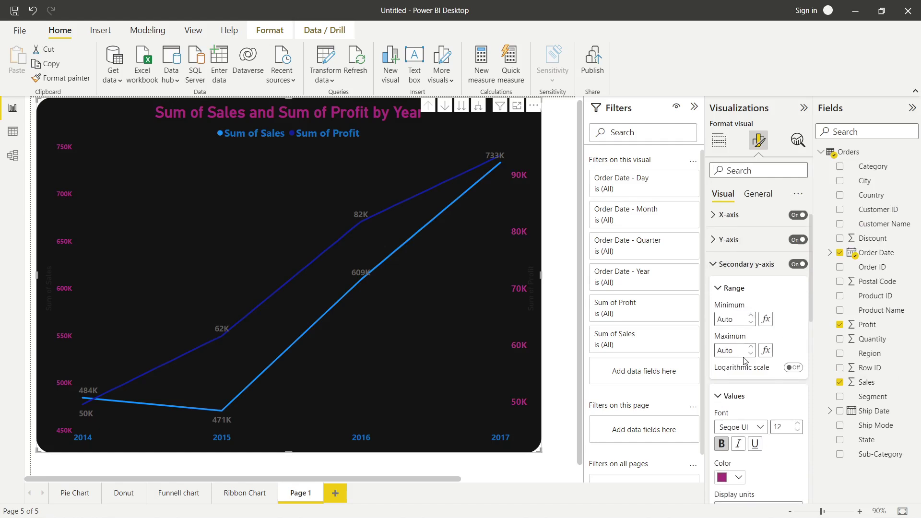
{"action": "scroll", "coordinate": [744, 360], "scroll_direction": "down", "scroll_amount": 3}
{"action": "scroll", "coordinate": [744, 360], "scroll_direction": "down", "scroll_amount": 4}
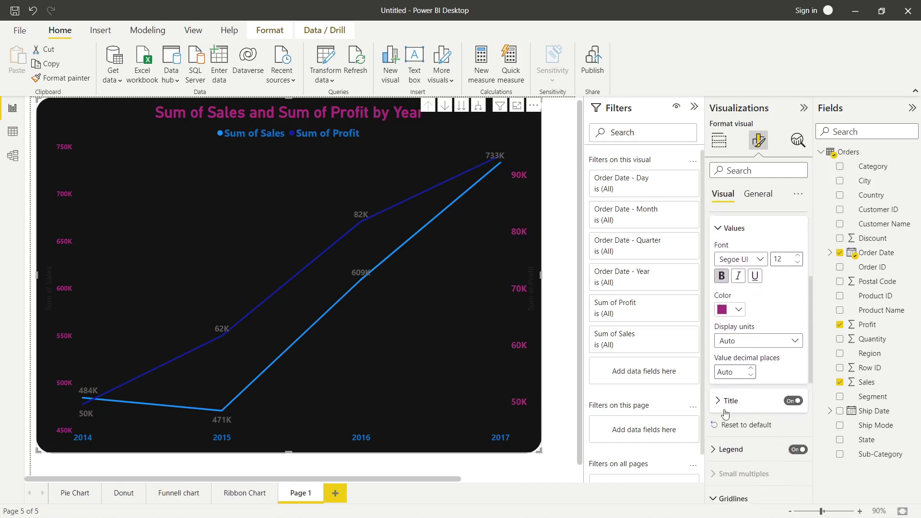
- Expand the Legend settings, toggle the legend off and back on, and open its Text options
{"action": "left_click", "coordinate": [719, 377]}
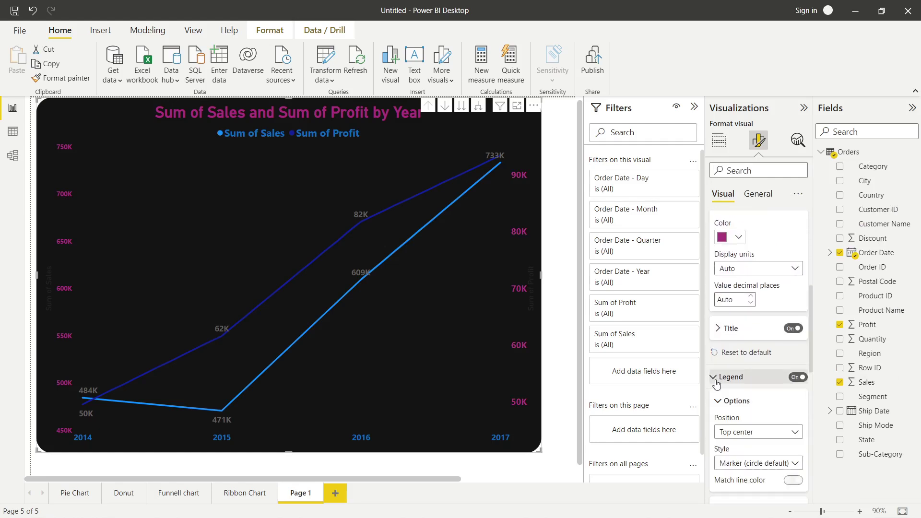
{"action": "left_click", "coordinate": [796, 377]}
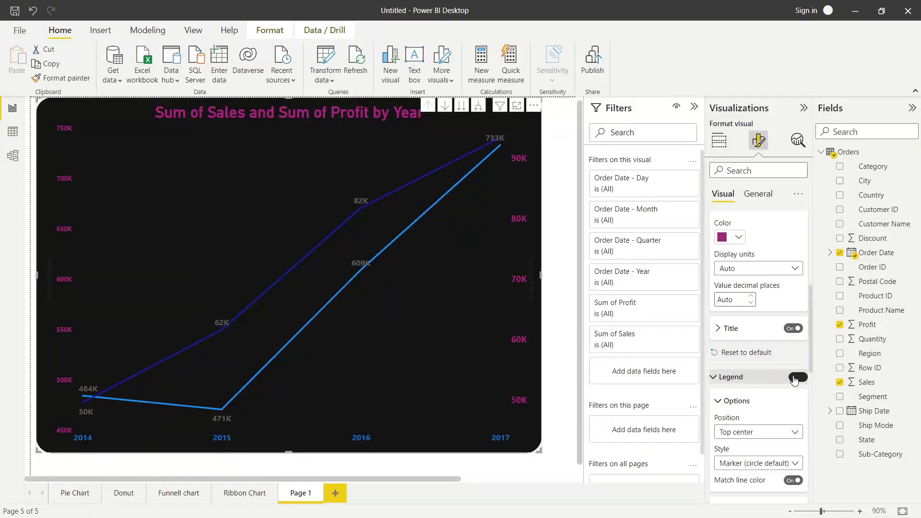
{"action": "left_click", "coordinate": [795, 378]}
{"action": "scroll", "coordinate": [758, 365], "scroll_direction": "down", "scroll_amount": 5}
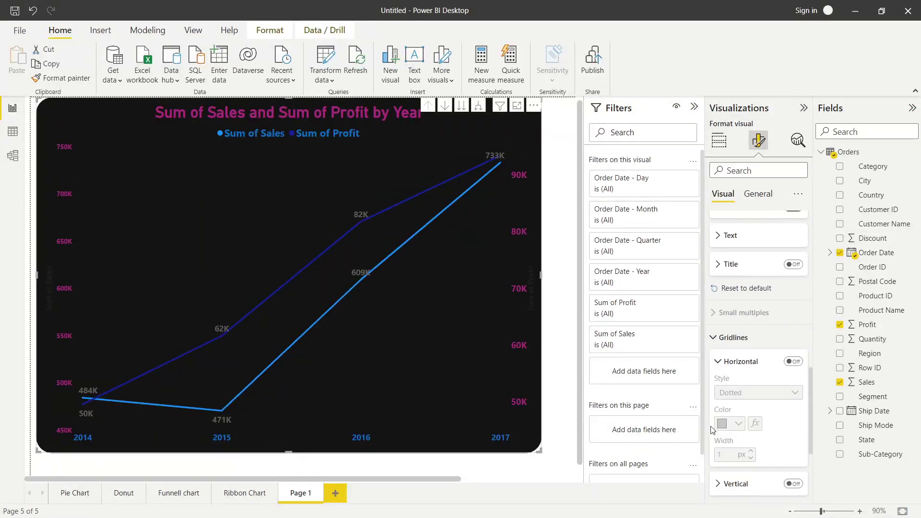
{"action": "scroll", "coordinate": [726, 259], "scroll_direction": "up", "scroll_amount": 2}
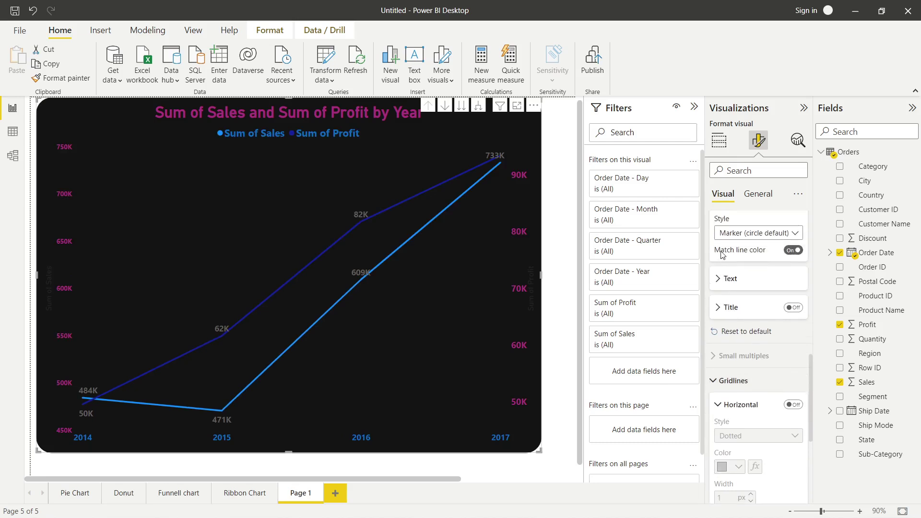
{"action": "left_click", "coordinate": [717, 281]}
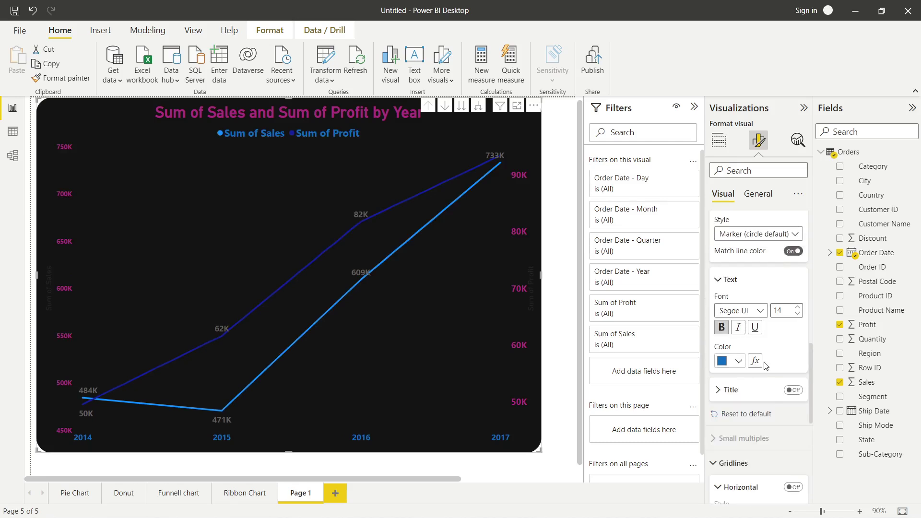
{"action": "scroll", "coordinate": [762, 369], "scroll_direction": "down", "scroll_amount": 6}
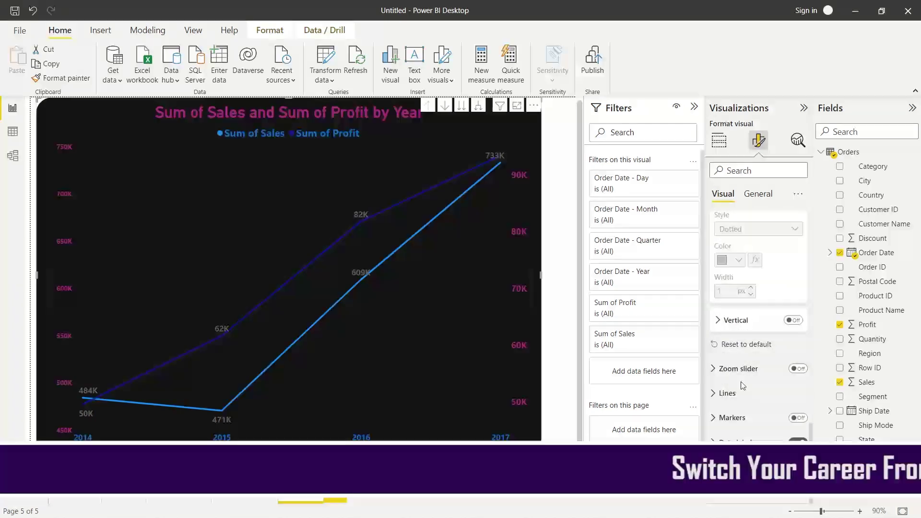
- Keep both lines Solid after trying dotted, and set their stroke width to 5 px
{"action": "left_click", "coordinate": [717, 394]}
{"action": "scroll", "coordinate": [718, 399], "scroll_direction": "down", "scroll_amount": 3}
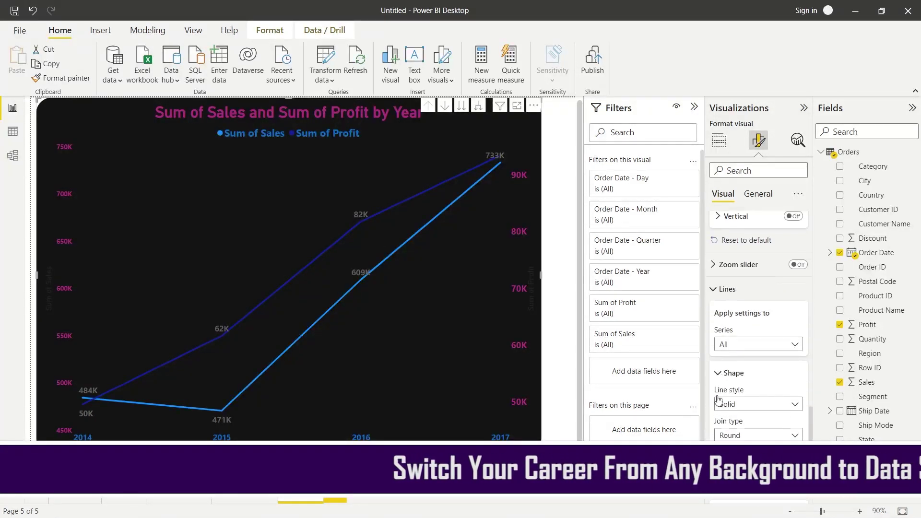
{"action": "scroll", "coordinate": [718, 399], "scroll_direction": "down", "scroll_amount": 3}
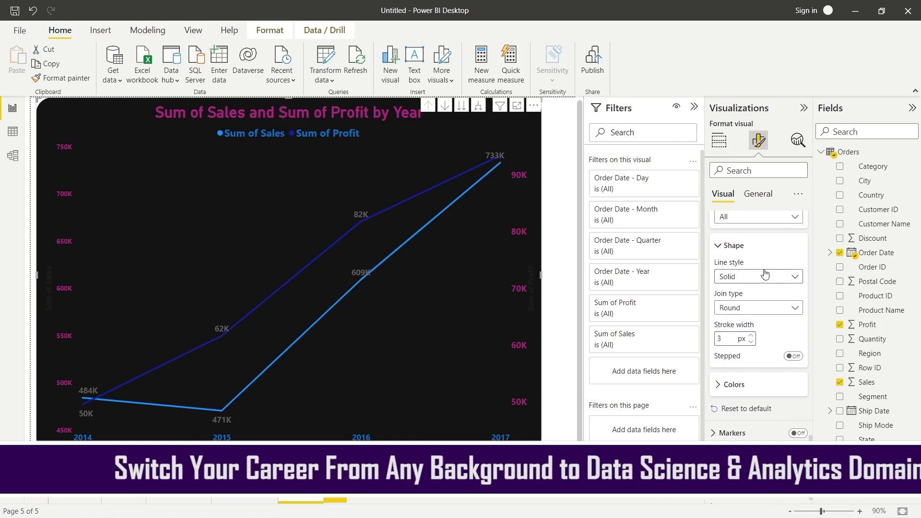
{"action": "left_click", "coordinate": [764, 273]}
{"action": "left_click", "coordinate": [748, 324]}
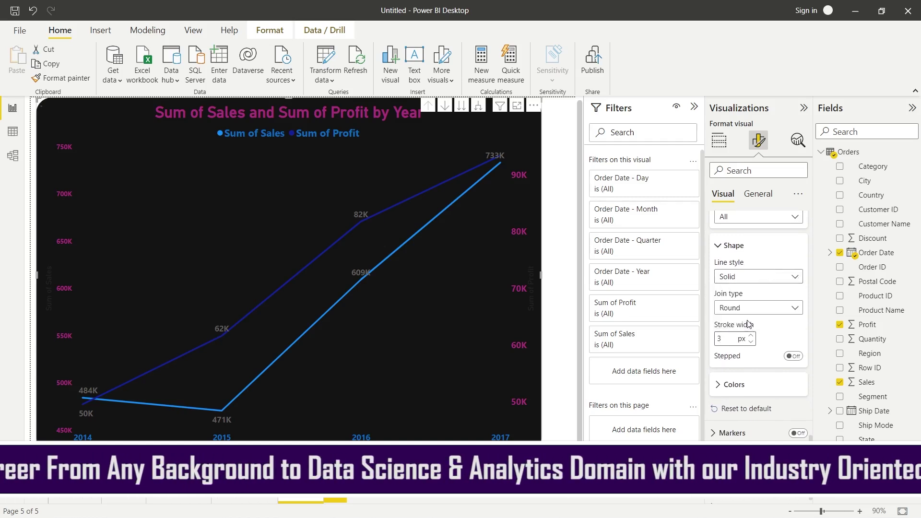
{"action": "left_click", "coordinate": [761, 276]}
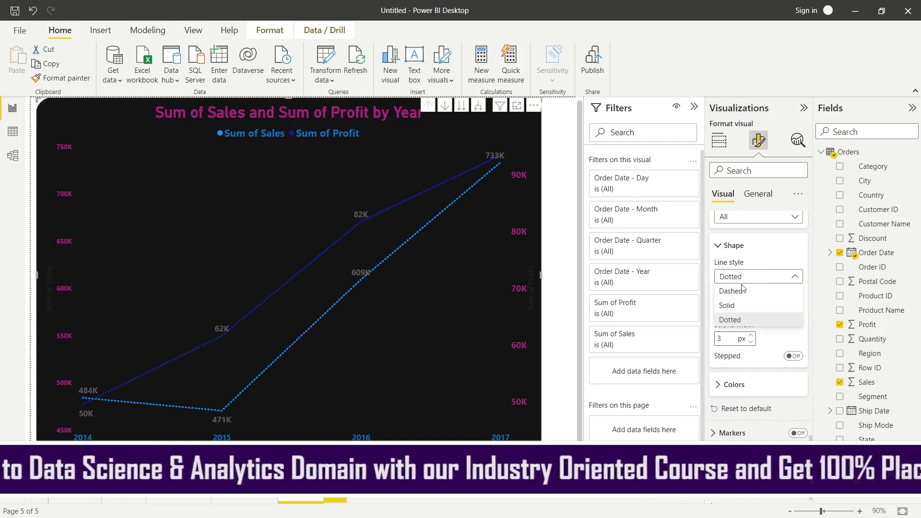
{"action": "left_click", "coordinate": [727, 306]}
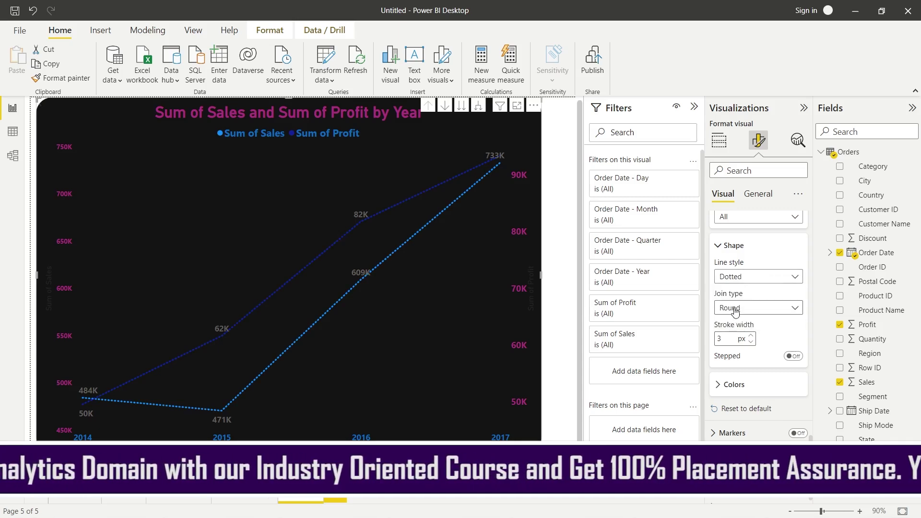
{"action": "left_click", "coordinate": [751, 335]}
{"action": "left_click", "coordinate": [751, 336]}
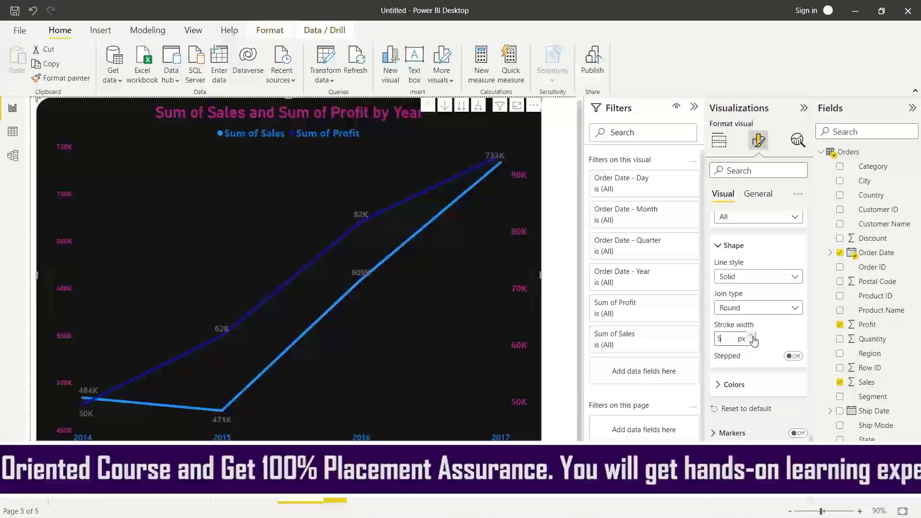
- Colour the Sum of Profit line green and switch markers on
{"action": "left_click", "coordinate": [721, 385]}
{"action": "left_click", "coordinate": [739, 418]}
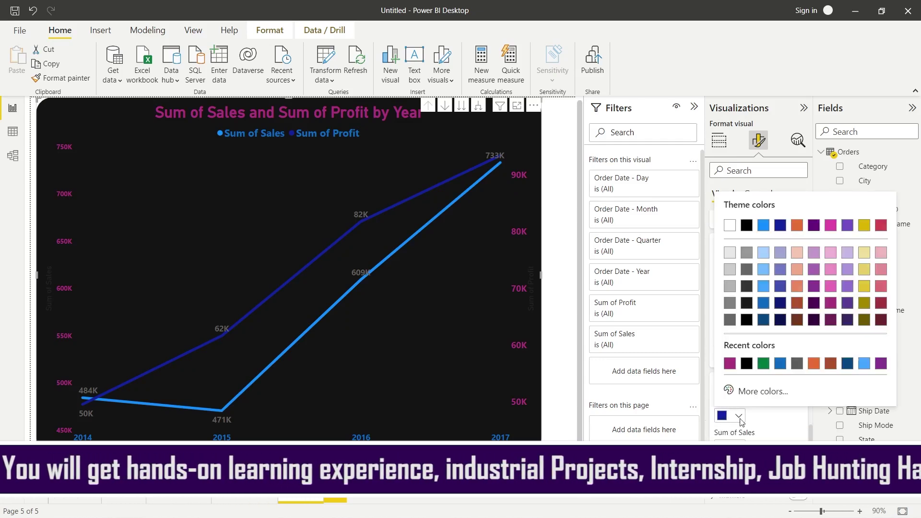
{"action": "left_click", "coordinate": [763, 363]}
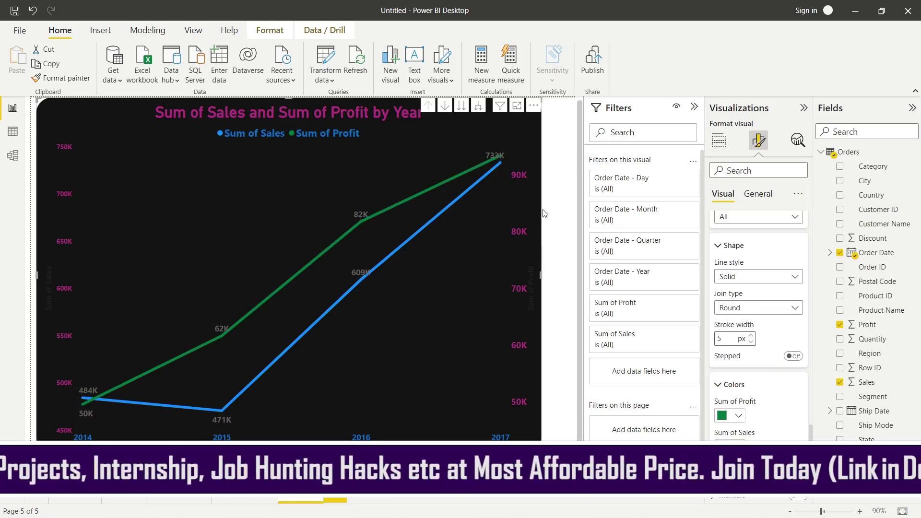
{"action": "scroll", "coordinate": [657, 369], "scroll_direction": "down", "scroll_amount": 1}
{"action": "scroll", "coordinate": [773, 412], "scroll_direction": "down", "scroll_amount": 2}
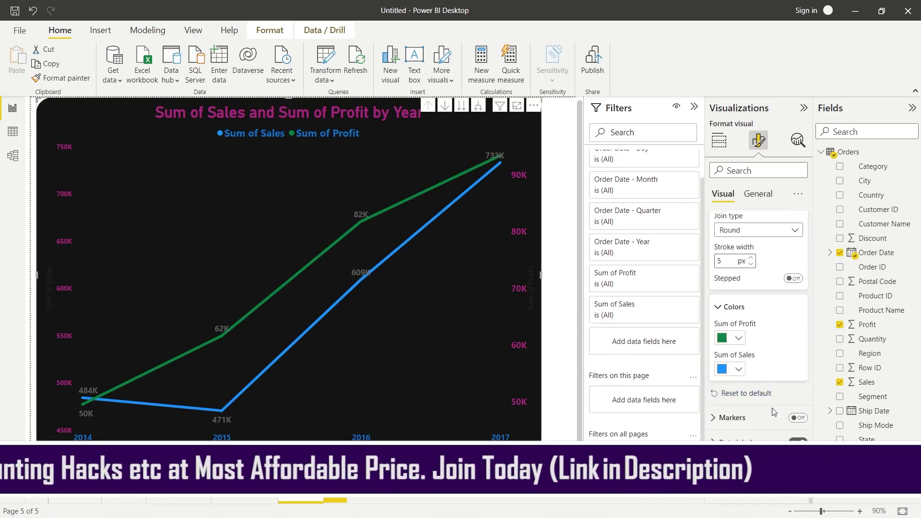
{"action": "left_click", "coordinate": [799, 419]}
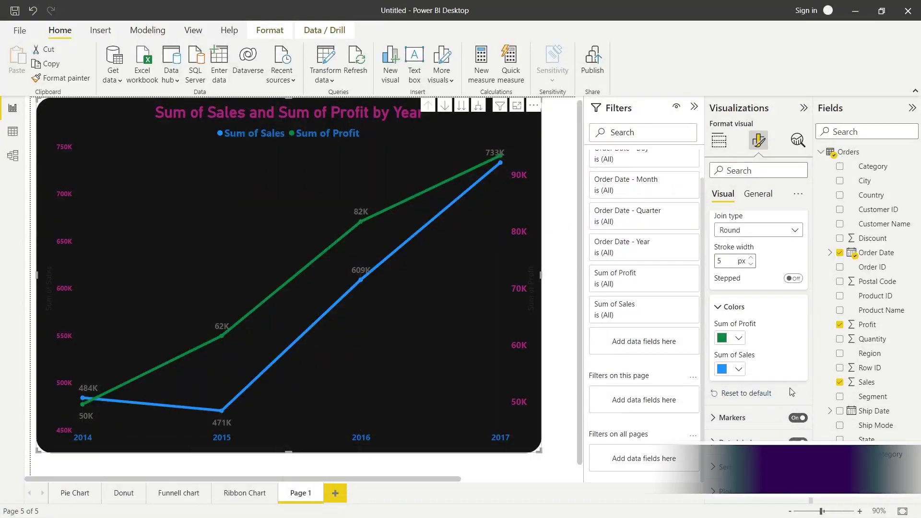
{"action": "left_click", "coordinate": [717, 422]}
{"action": "scroll", "coordinate": [760, 406], "scroll_direction": "down", "scroll_amount": 3}
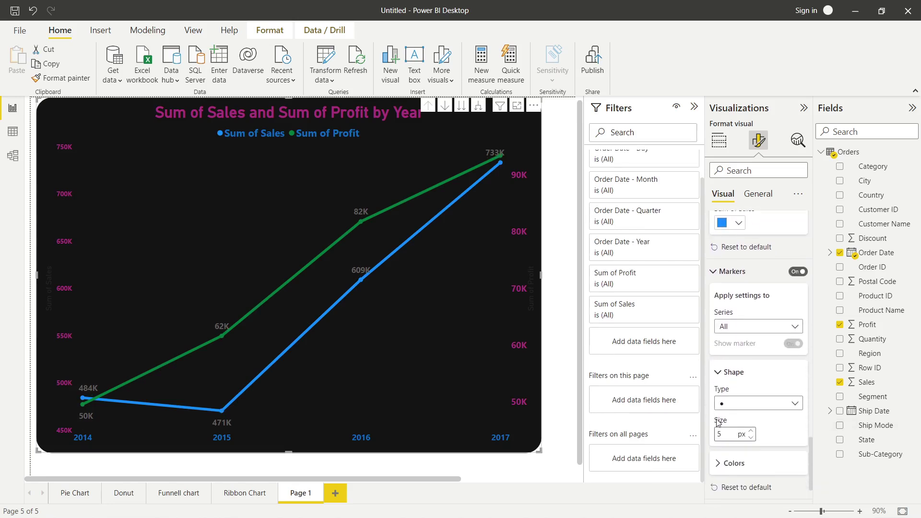
{"action": "left_click", "coordinate": [760, 406]}
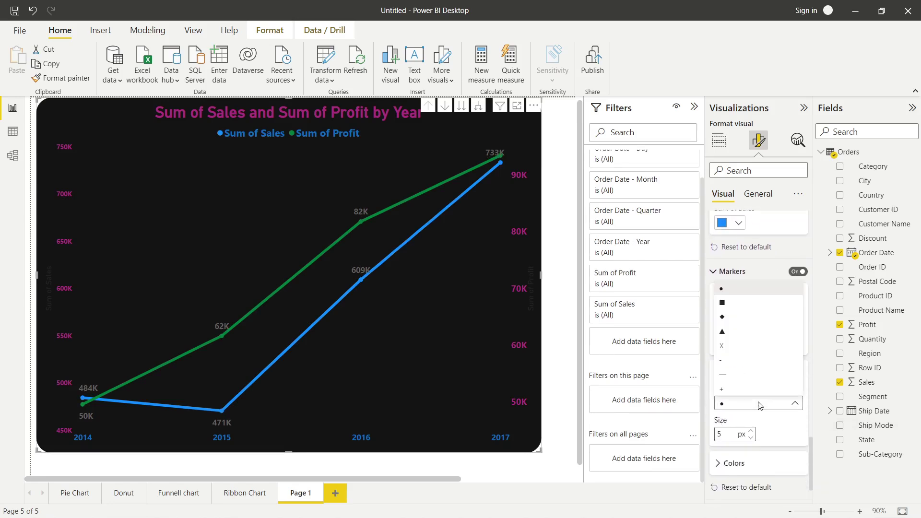
{"action": "left_click", "coordinate": [721, 330]}
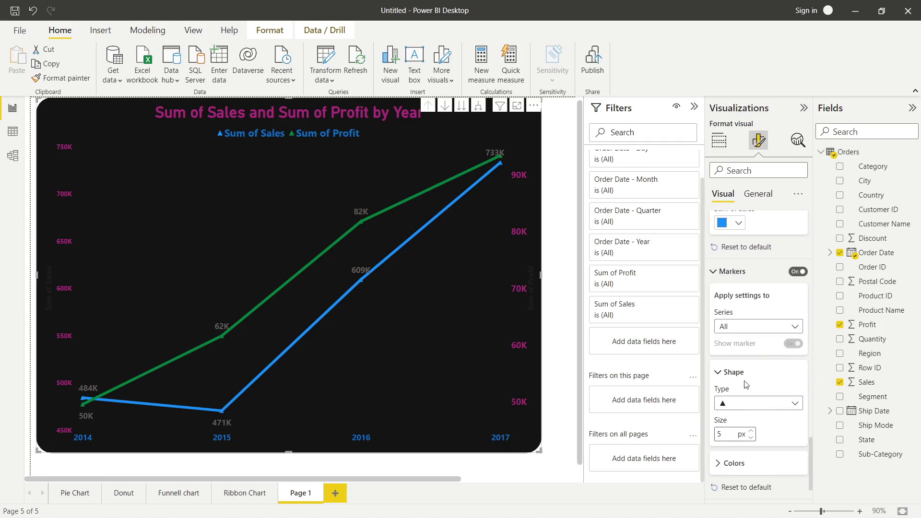
{"action": "left_click", "coordinate": [743, 408]}
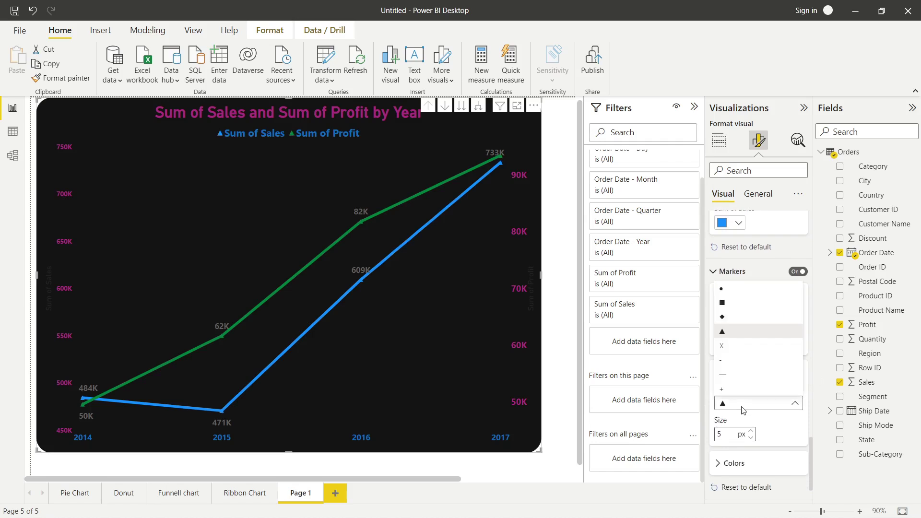
{"action": "left_click", "coordinate": [732, 292]}
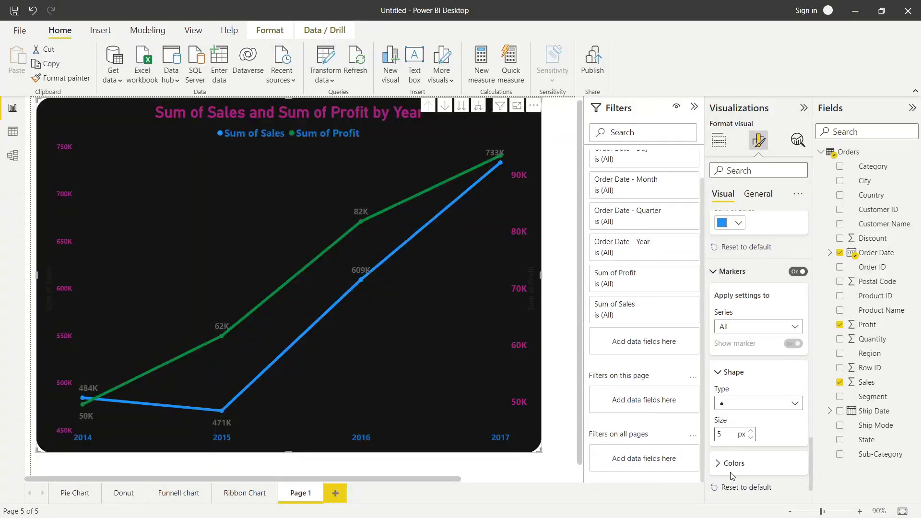
{"action": "scroll", "coordinate": [732, 475], "scroll_direction": "down", "scroll_amount": 2}
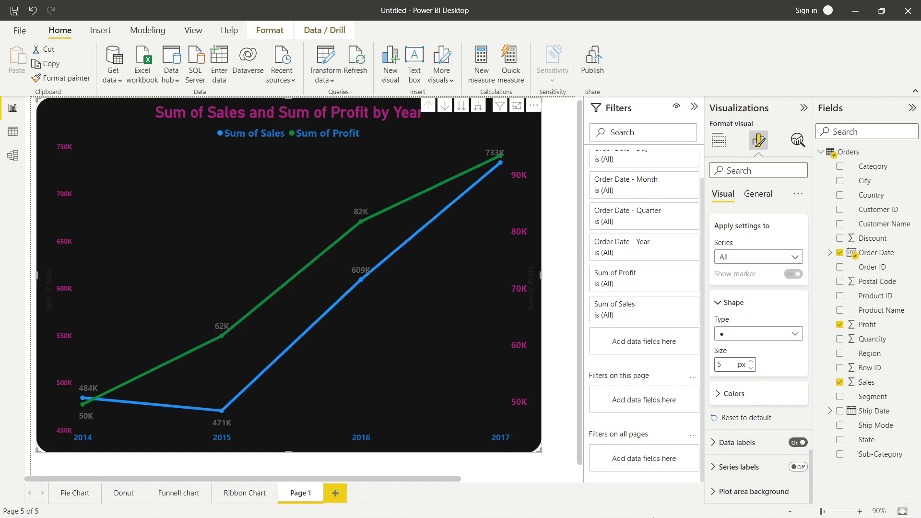
{"action": "scroll", "coordinate": [709, 419], "scroll_direction": "up", "scroll_amount": 6}
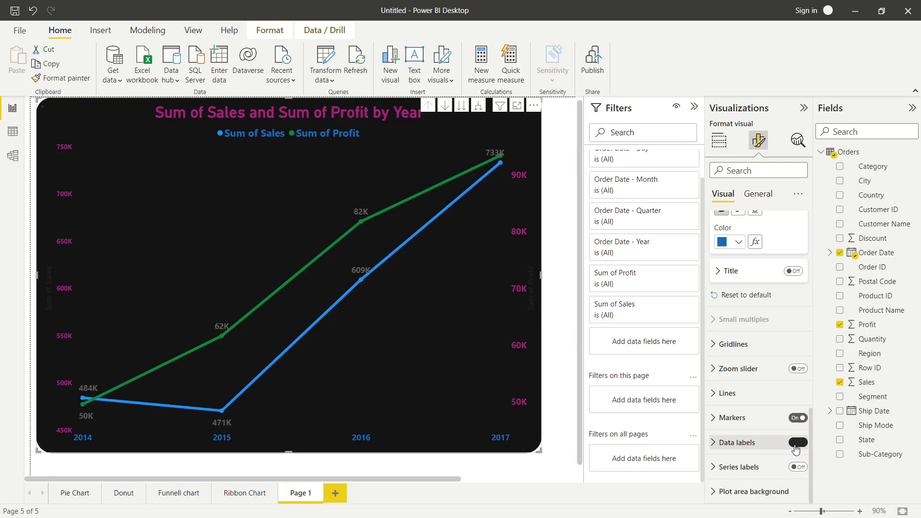
- Turn on series labels for the line chart and position them on the Right
{"action": "left_click", "coordinate": [798, 442]}
{"action": "left_click", "coordinate": [802, 444]}
{"action": "left_click", "coordinate": [799, 467]}
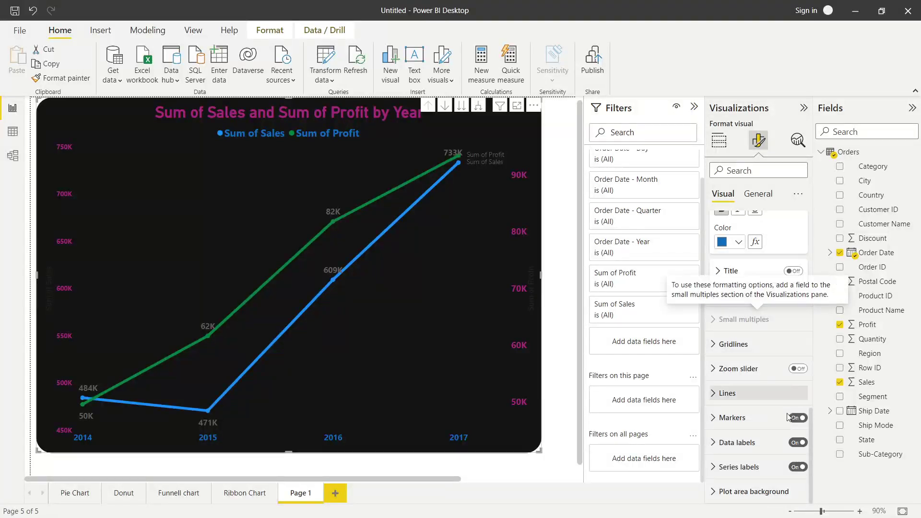
{"action": "left_click", "coordinate": [718, 467]}
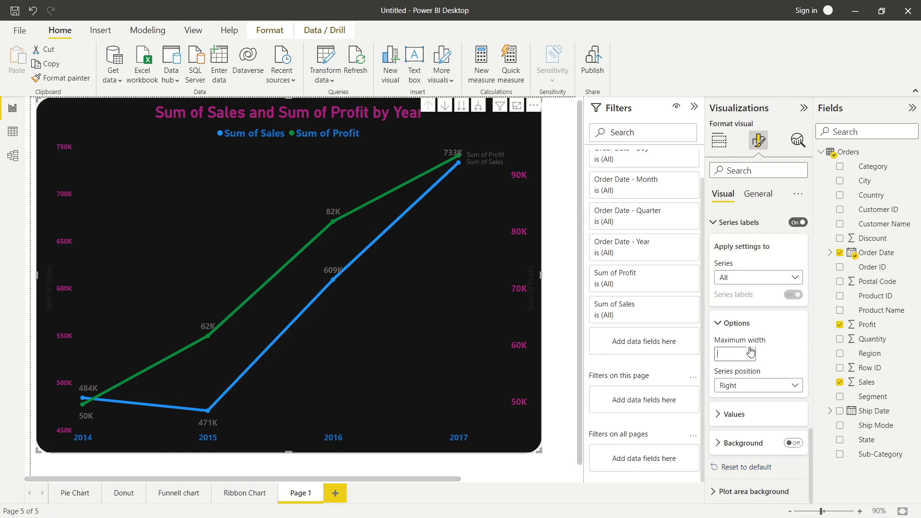
{"action": "left_click", "coordinate": [755, 386]}
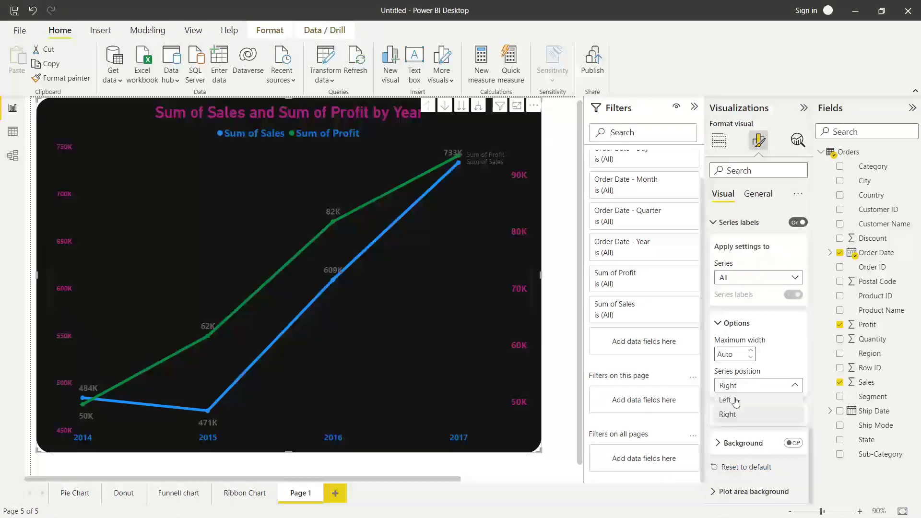
{"action": "left_click", "coordinate": [734, 401]}
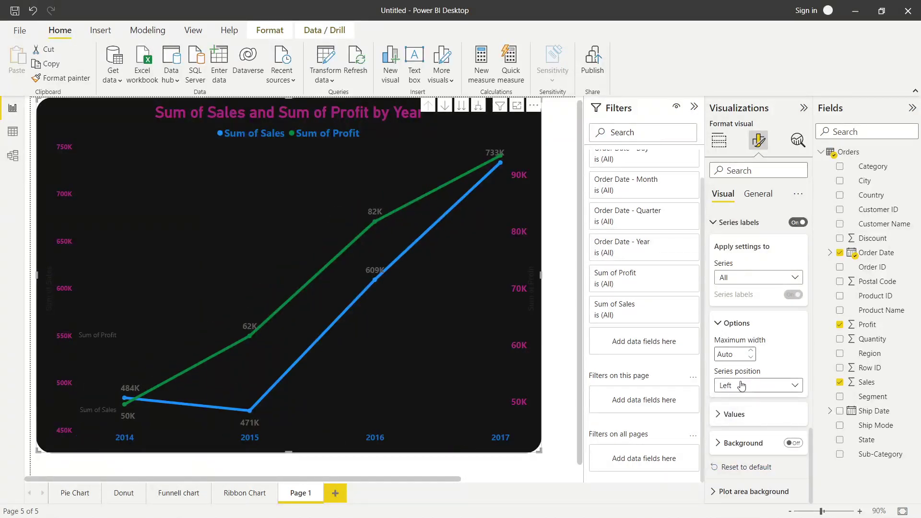
{"action": "left_click", "coordinate": [736, 386]}
{"action": "left_click", "coordinate": [734, 389]}
{"action": "left_click", "coordinate": [735, 391]}
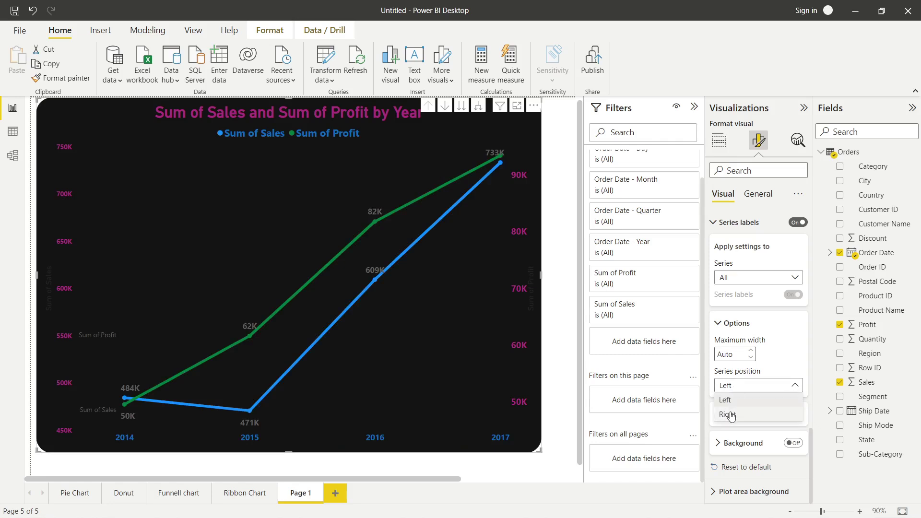
{"action": "left_click", "coordinate": [729, 414]}
- Format the series labels as bold, size 8 text in orange-red
{"action": "left_click", "coordinate": [717, 415]}
{"action": "scroll", "coordinate": [767, 413], "scroll_direction": "down", "scroll_amount": 1}
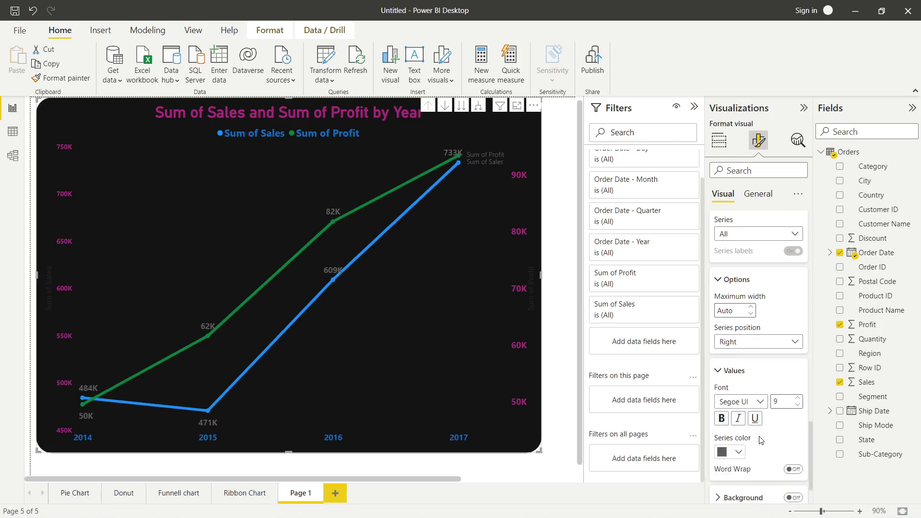
{"action": "left_click", "coordinate": [798, 399]}
{"action": "left_click", "coordinate": [798, 398]}
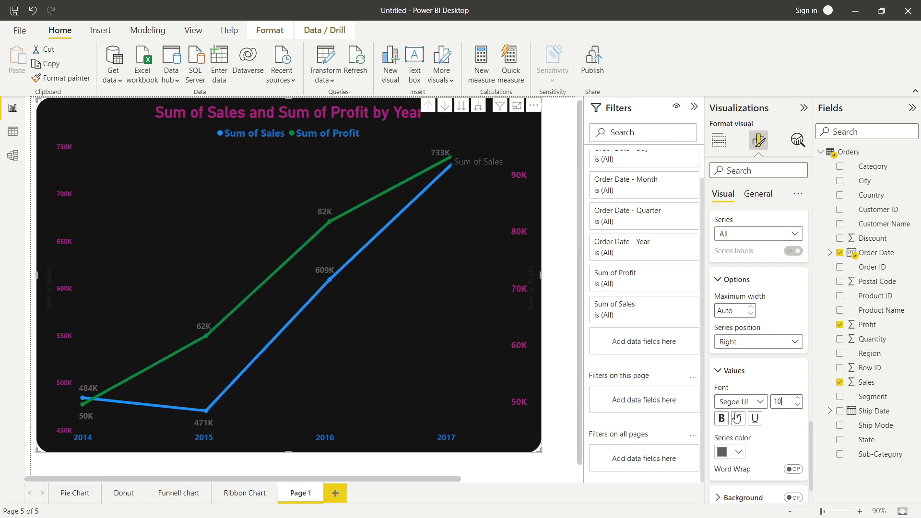
{"action": "left_click", "coordinate": [798, 398]}
{"action": "left_click", "coordinate": [722, 419]}
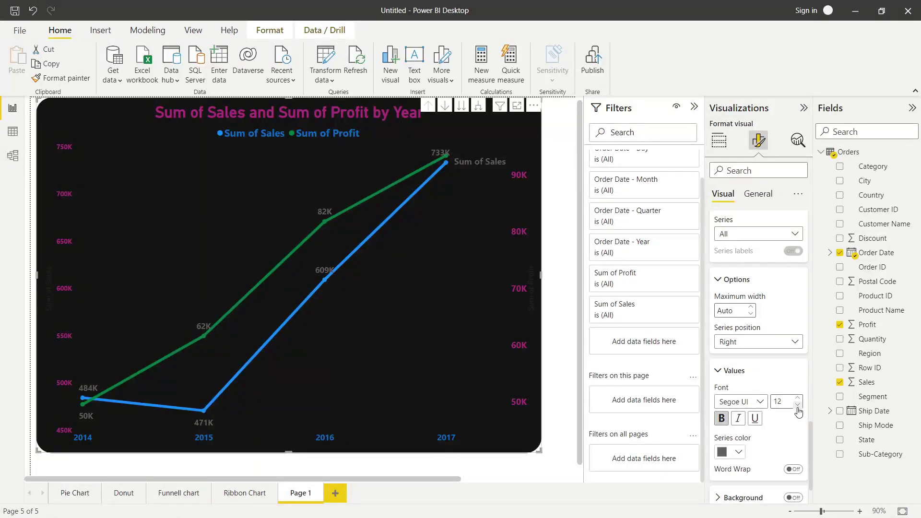
{"action": "left_click", "coordinate": [797, 405]}
{"action": "left_click", "coordinate": [797, 405]}
{"action": "left_click", "coordinate": [798, 405]}
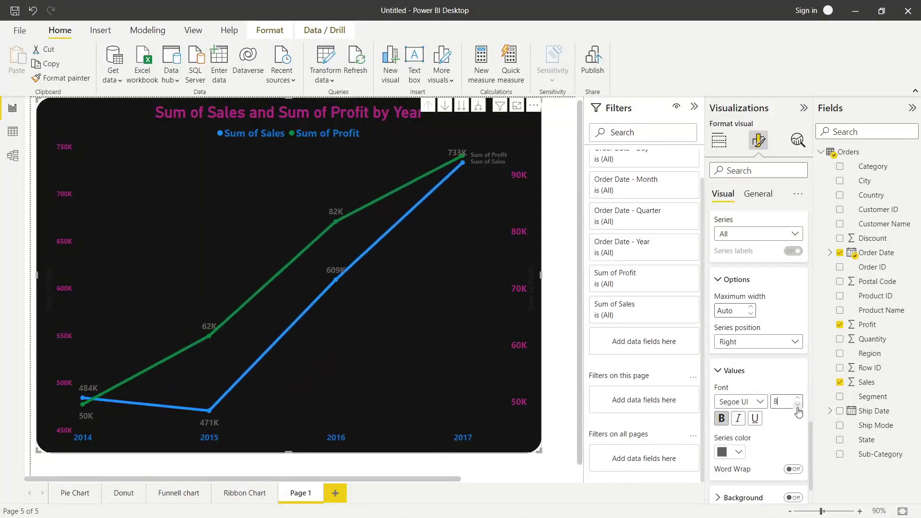
{"action": "left_click", "coordinate": [739, 453]}
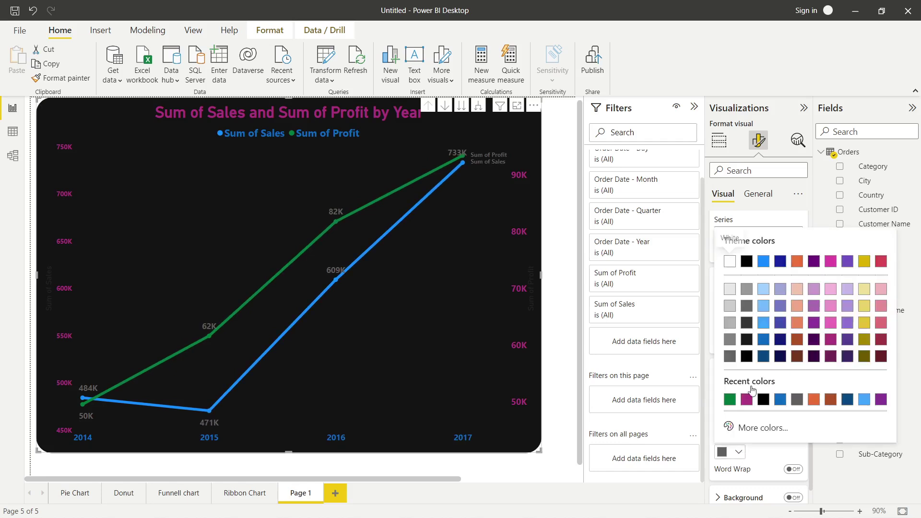
{"action": "left_click", "coordinate": [797, 261]}
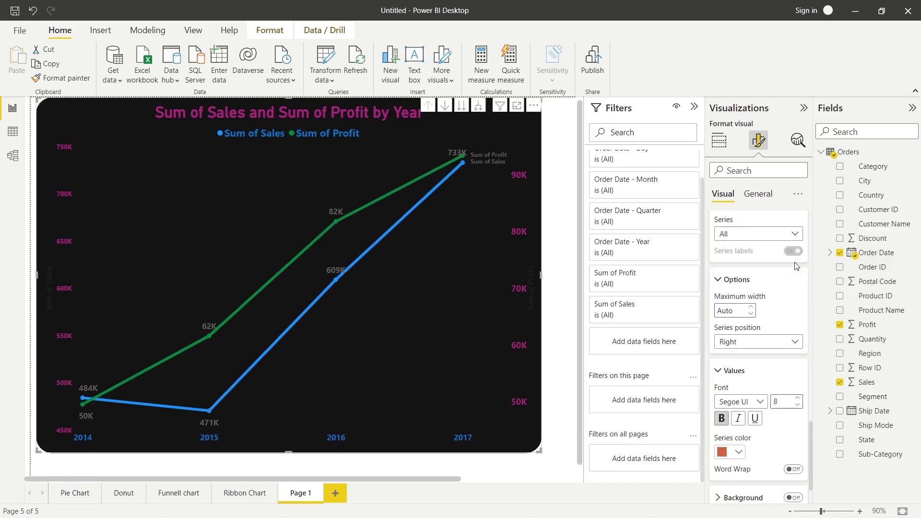
{"action": "left_click", "coordinate": [722, 419]}
{"action": "left_click", "coordinate": [722, 419]}
- Turn on a dark background behind the series labels
{"action": "scroll", "coordinate": [723, 422], "scroll_direction": "down", "scroll_amount": 2}
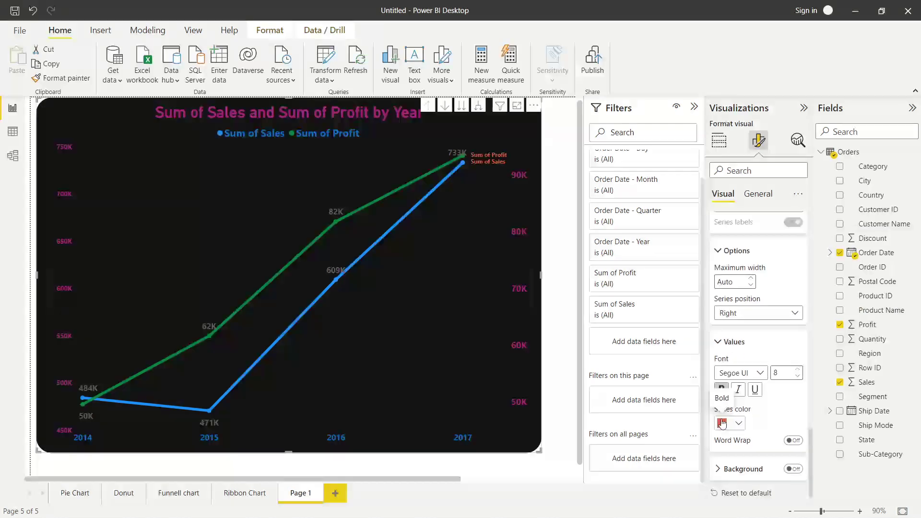
{"action": "left_click", "coordinate": [717, 449]}
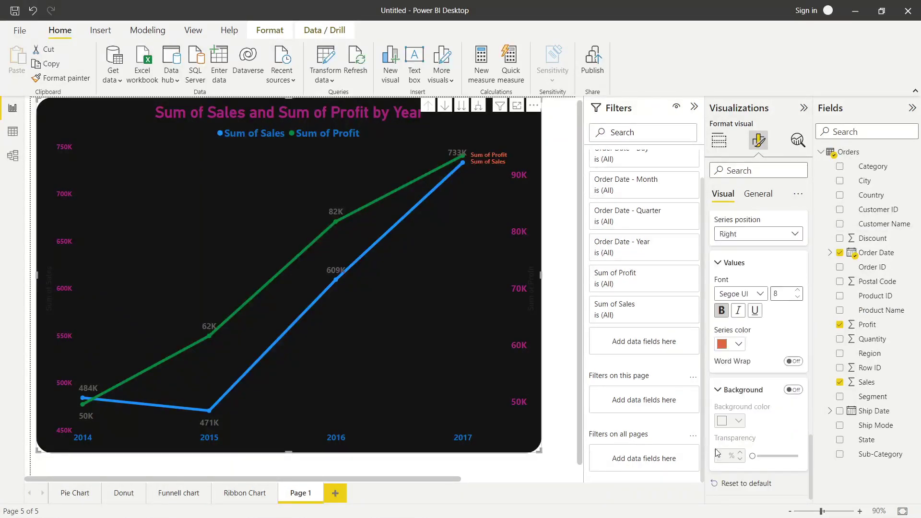
{"action": "left_click", "coordinate": [794, 374]}
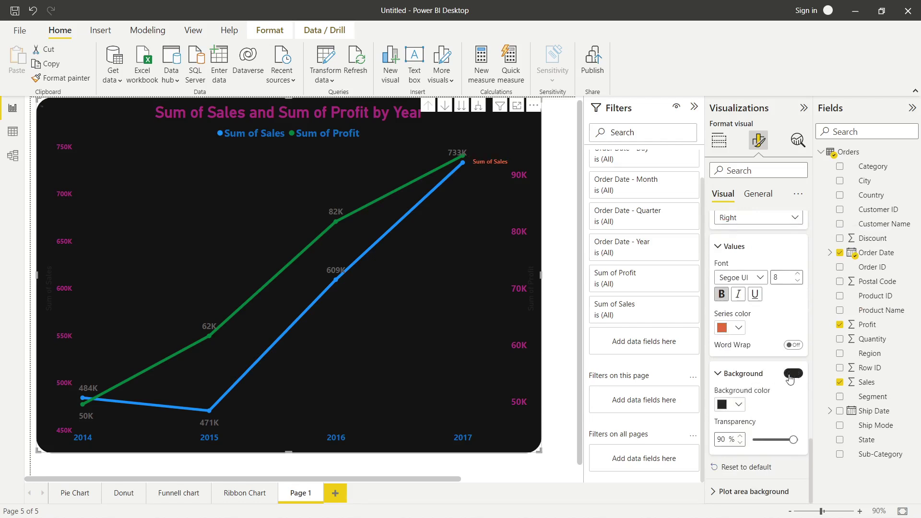
{"action": "scroll", "coordinate": [763, 384], "scroll_direction": "up", "scroll_amount": 10}
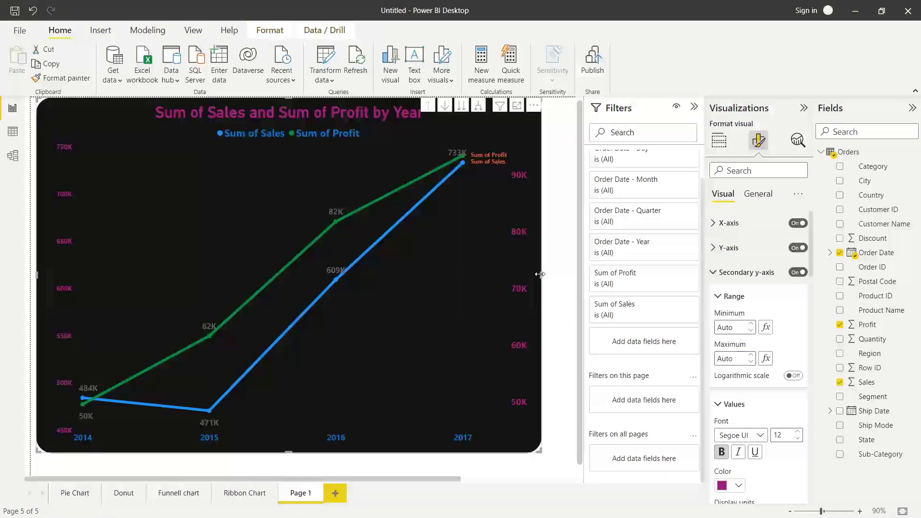
- Zoom the report page to 80% and drag the line chart wider
{"action": "scroll", "coordinate": [580, 279], "scroll_direction": "right", "scroll_amount": 3}
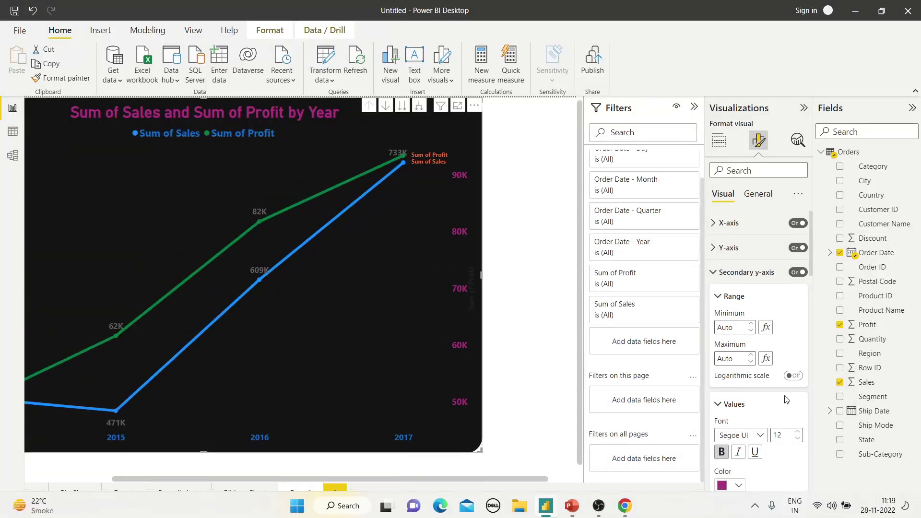
{"action": "left_click", "coordinate": [789, 512]}
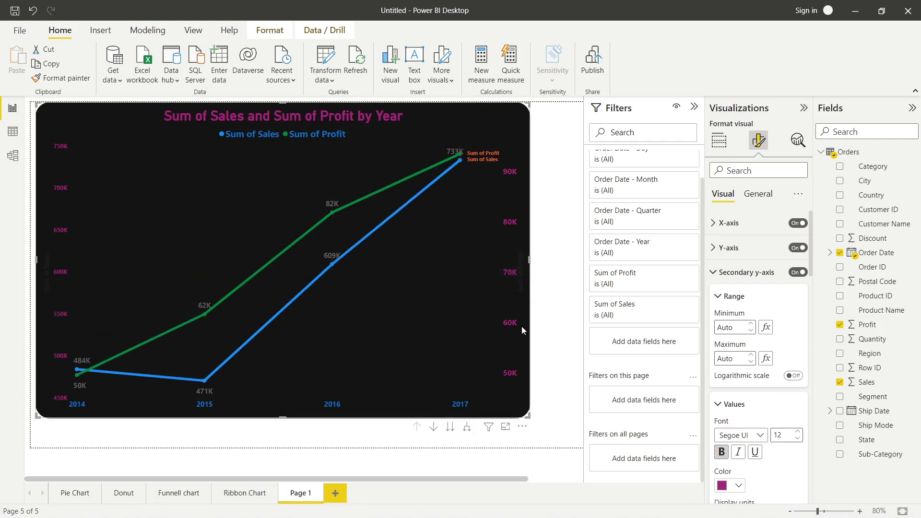
{"action": "mouse_move", "coordinate": [530, 272]}
{"action": "left_mouse_down"}
{"action": "mouse_move", "coordinate": [576, 275]}
{"action": "mouse_move", "coordinate": [525, 274]}
{"action": "left_mouse_up"}
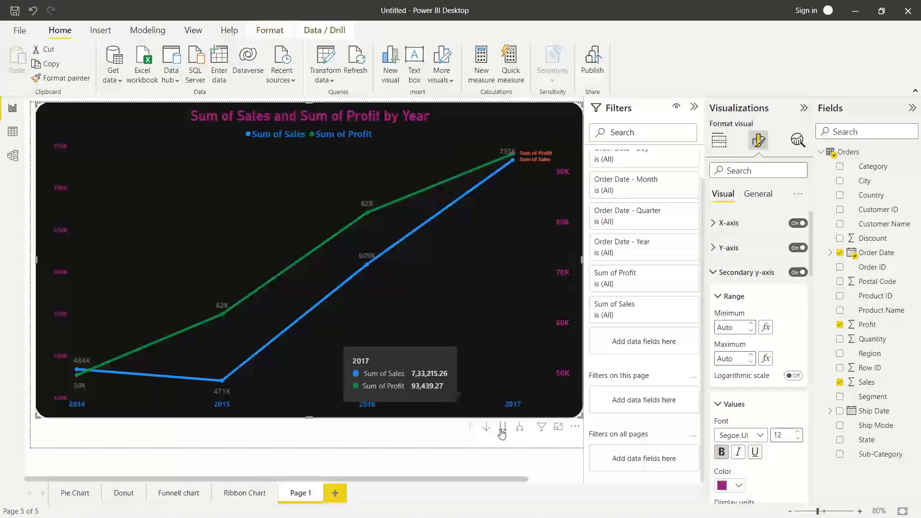
- Drill the chart down to Quarter, Month and Day, then back up to Quarter
{"action": "left_click", "coordinate": [503, 426]}
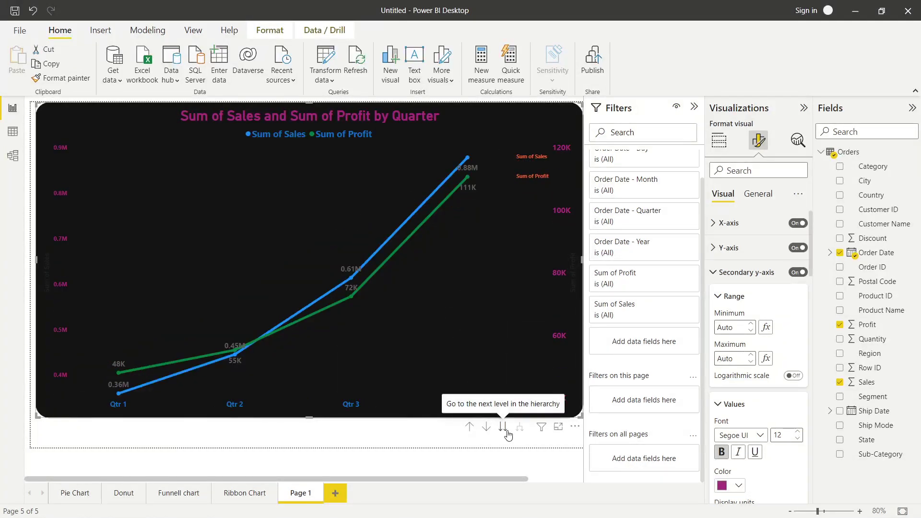
{"action": "left_click", "coordinate": [503, 427]}
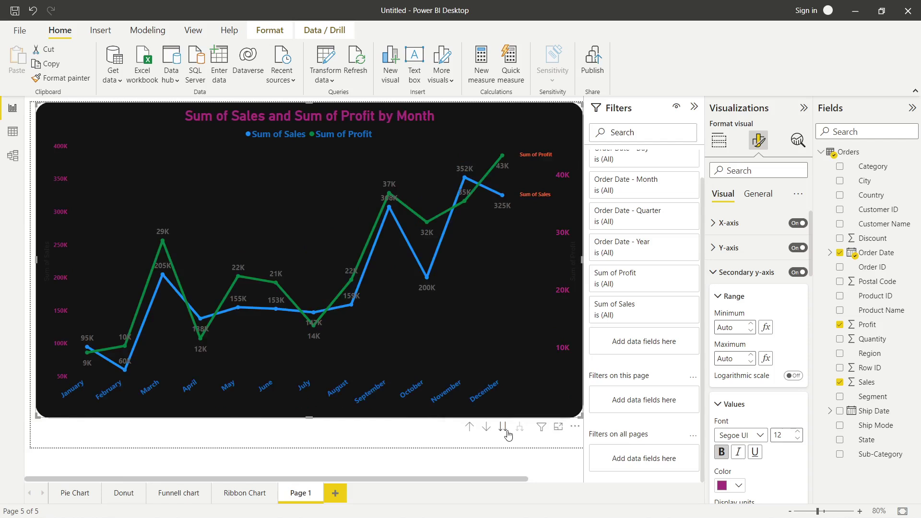
{"action": "left_click", "coordinate": [503, 426]}
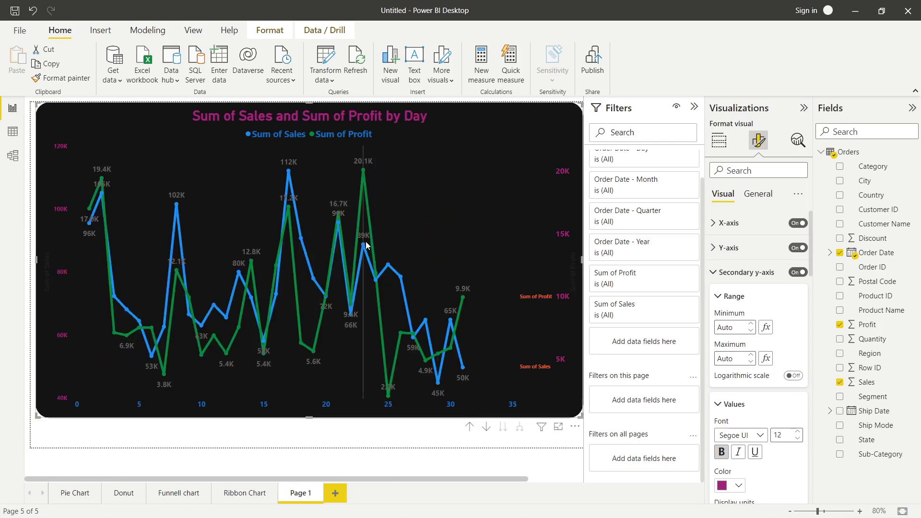
{"action": "mouse_move", "coordinate": [366, 245]}
{"action": "left_click", "coordinate": [470, 427]}
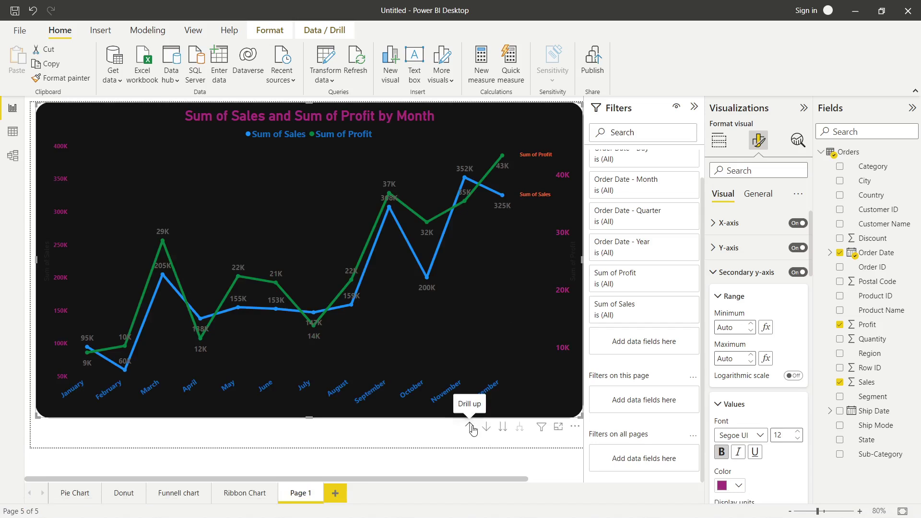
{"action": "left_click", "coordinate": [470, 427]}
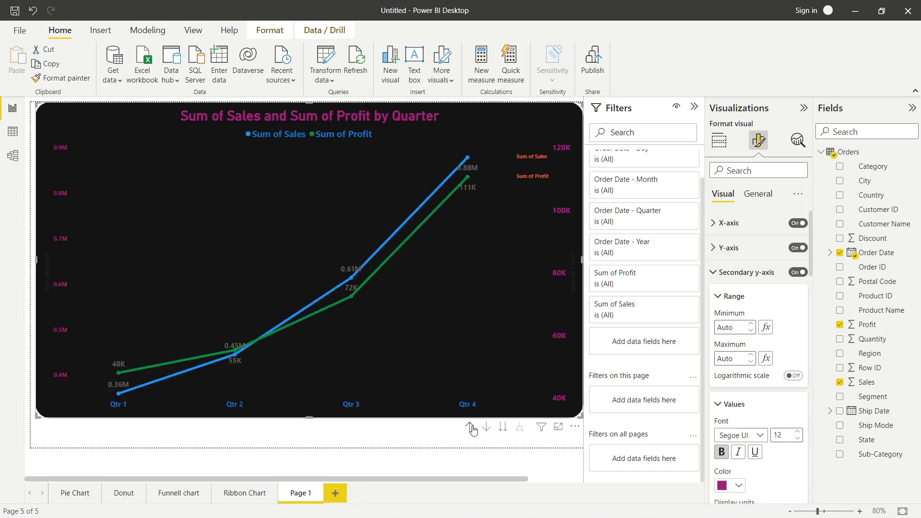
- Rename the page to 'line chart' and add a new blank Page 1 after it
{"action": "double_click", "coordinate": [300, 498]}
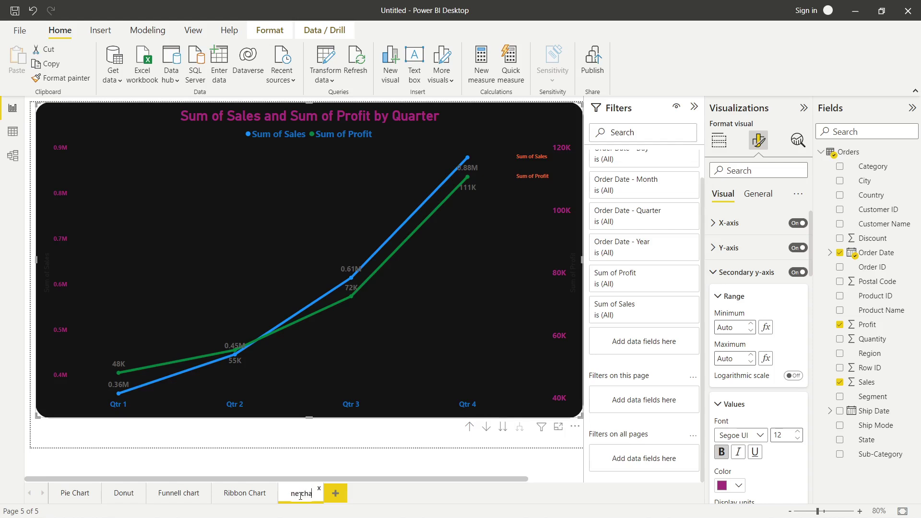
{"action": "key", "text": "Return"}
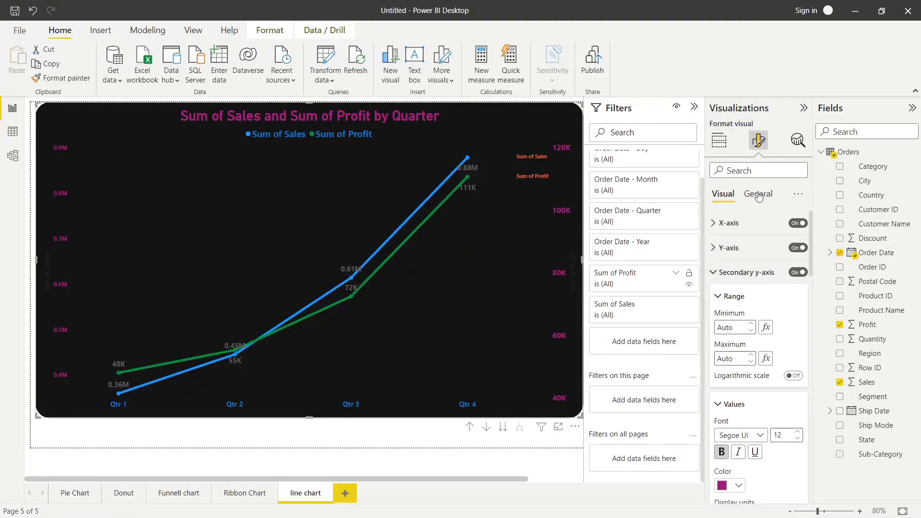
{"action": "left_click", "coordinate": [719, 140]}
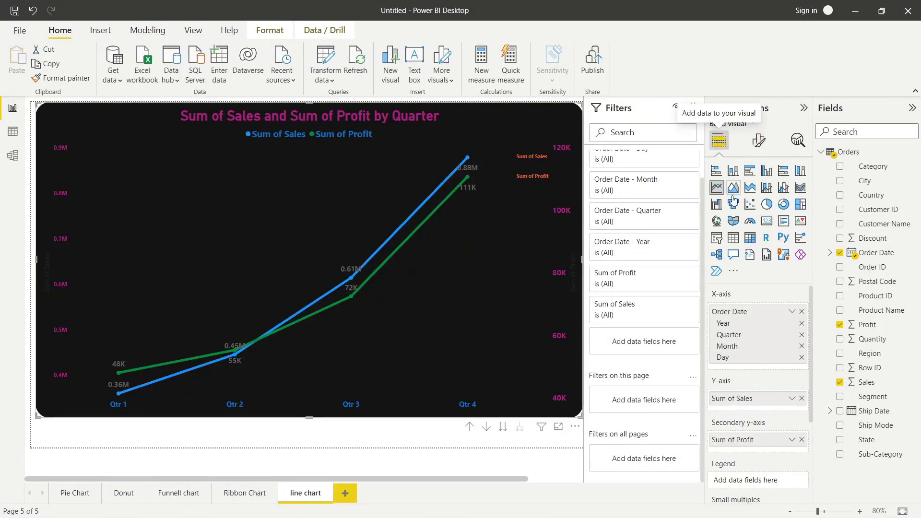
{"action": "left_click", "coordinate": [344, 494]}
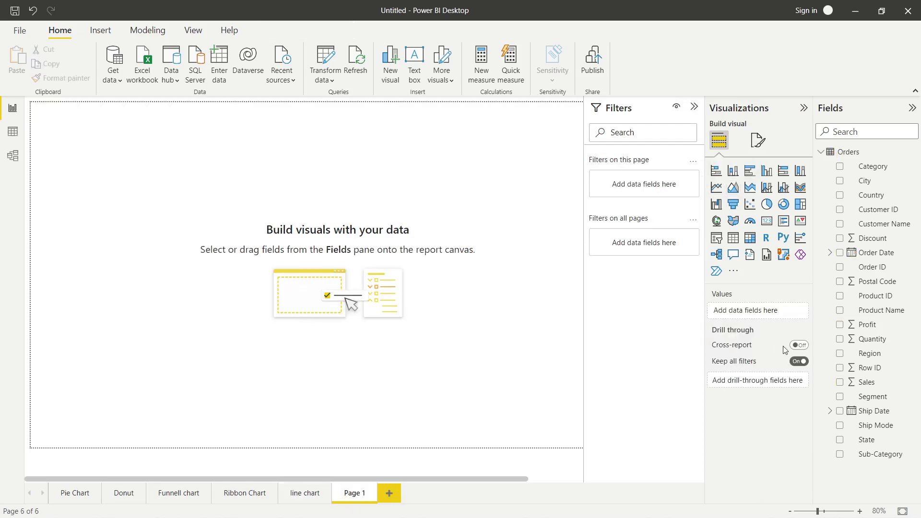
- Duplicate the line chart page and move the copy before Page 1
{"action": "right_click", "coordinate": [305, 498]}
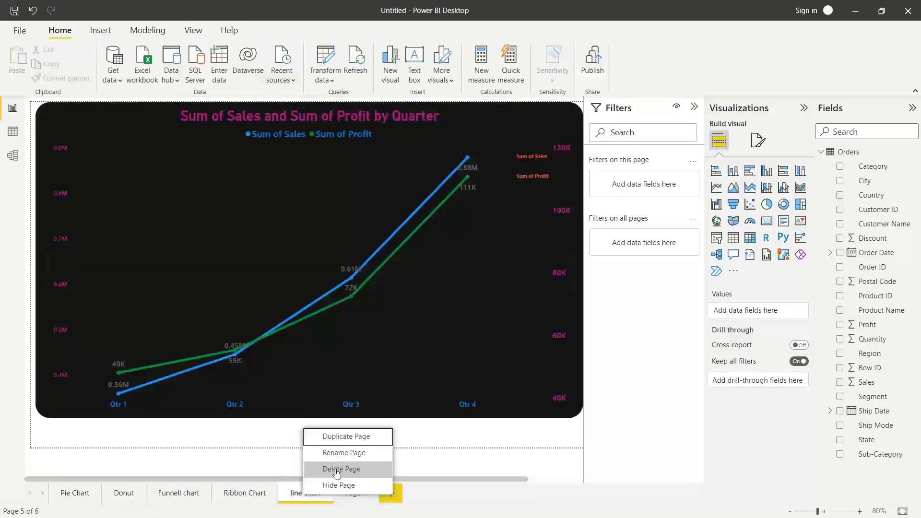
{"action": "left_click", "coordinate": [347, 438]}
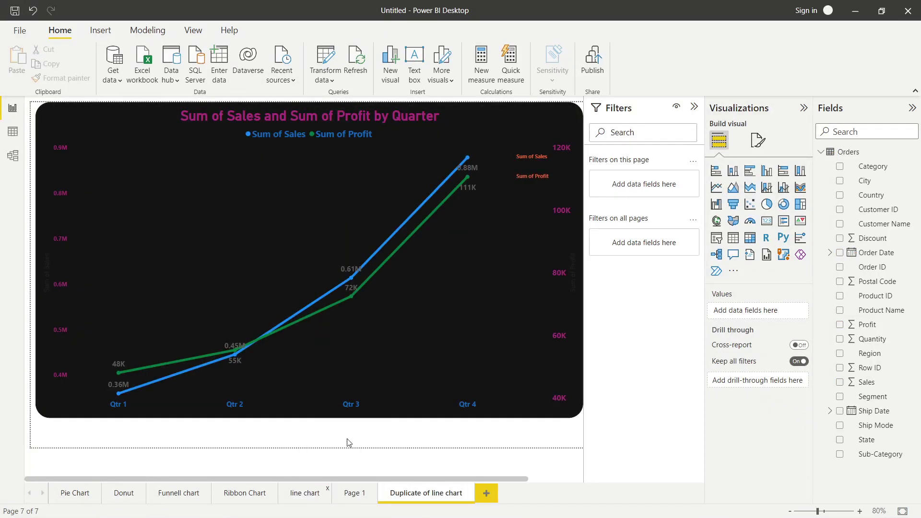
{"action": "left_click", "coordinate": [445, 301]}
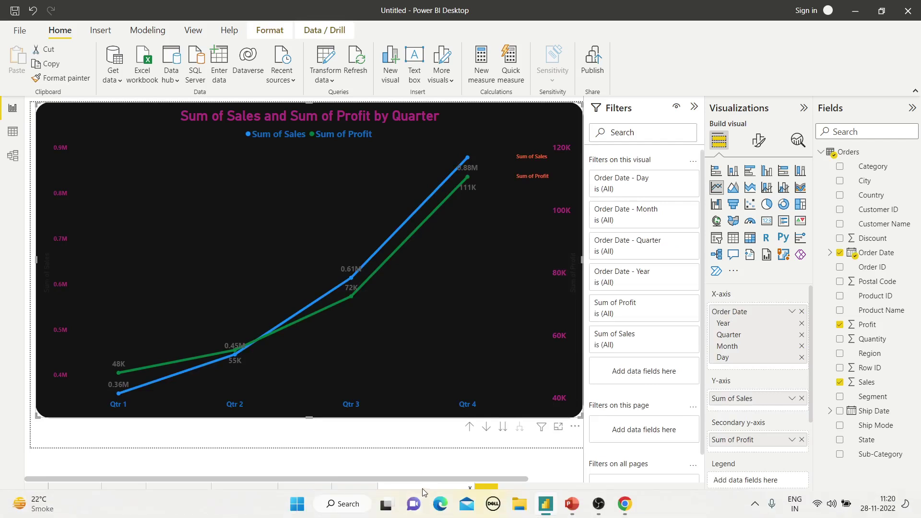
{"action": "left_click_drag", "start_coordinate": [397, 486], "coordinate": [359, 491]}
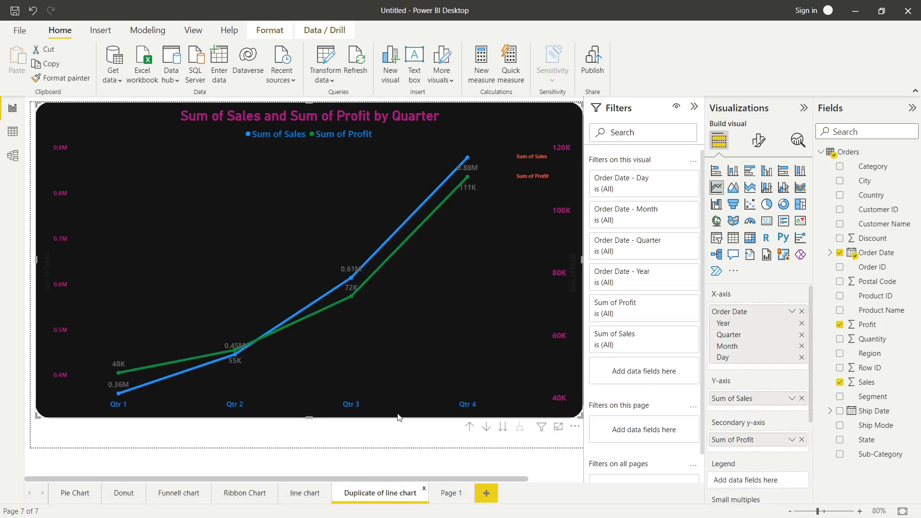
- Convert the copied chart into an area chart
{"action": "left_click", "coordinate": [733, 187]}
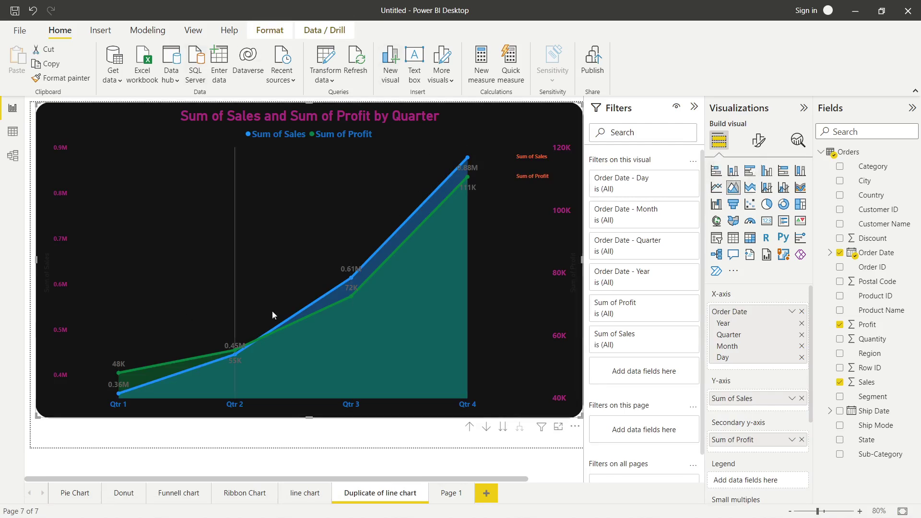
{"action": "left_click", "coordinate": [767, 204]}
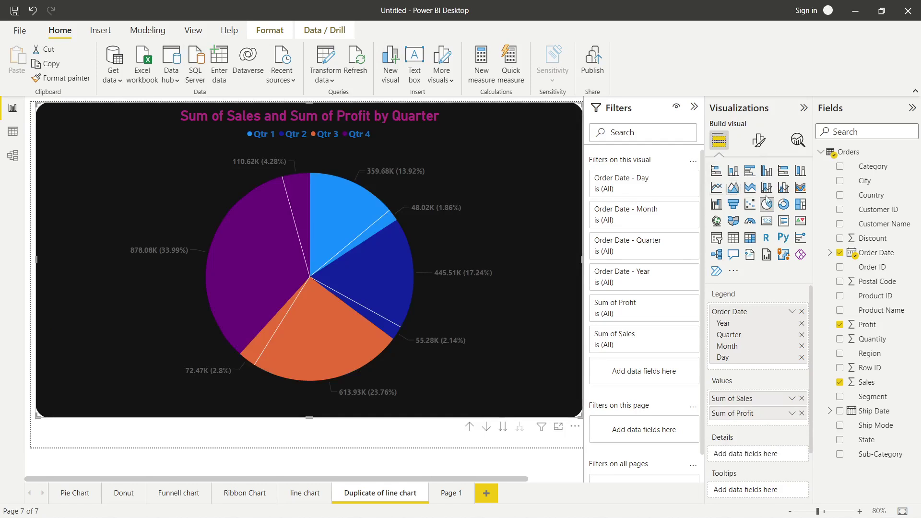
{"action": "left_click", "coordinate": [736, 189]}
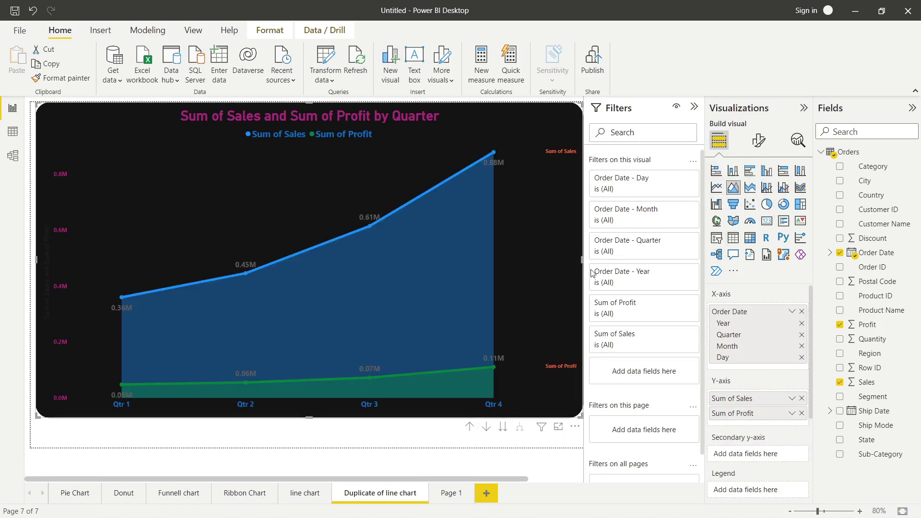
- Drill the area chart up to show Sales and Profit by year
{"action": "left_click", "coordinate": [469, 427]}
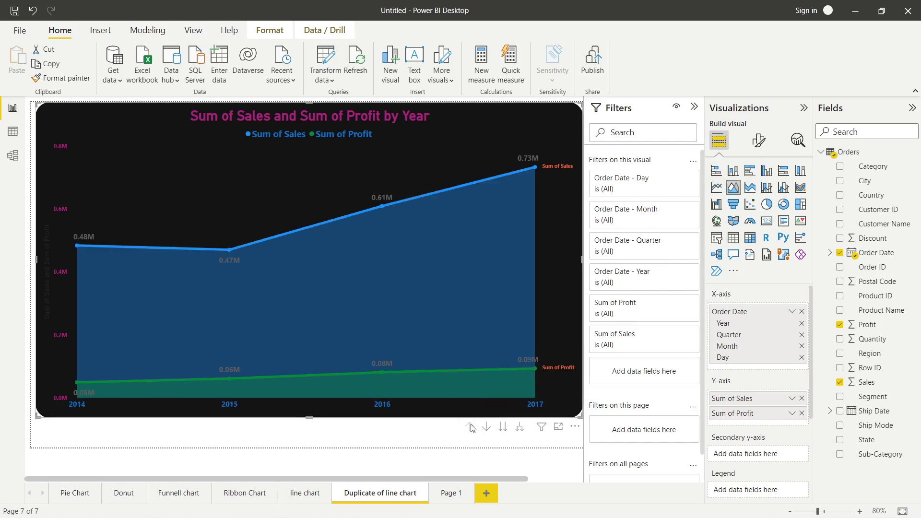
{"action": "scroll", "coordinate": [715, 373], "scroll_direction": "down", "scroll_amount": 2}
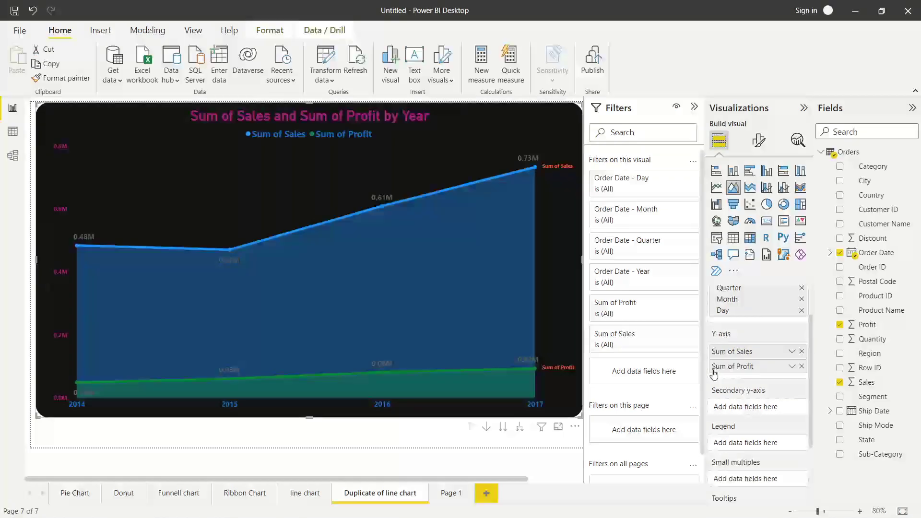
{"action": "scroll", "coordinate": [714, 373], "scroll_direction": "up", "scroll_amount": 2}
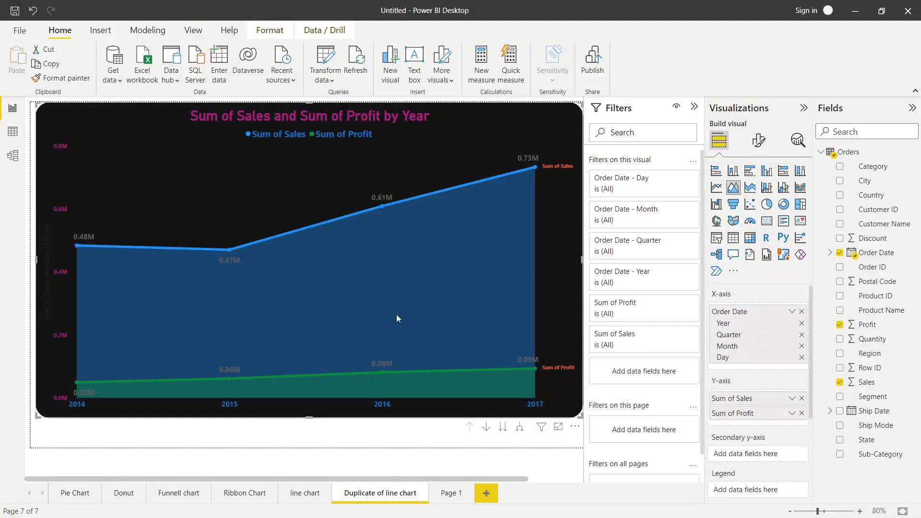
- Move Sum of Profit to the area chart's secondary y-axis, then return to the line chart page
{"action": "left_click", "coordinate": [303, 494]}
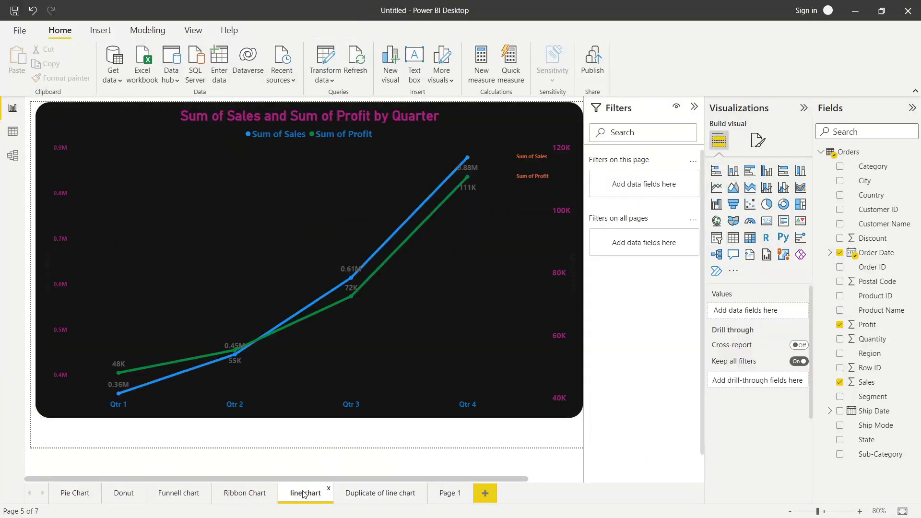
{"action": "left_click", "coordinate": [372, 494]}
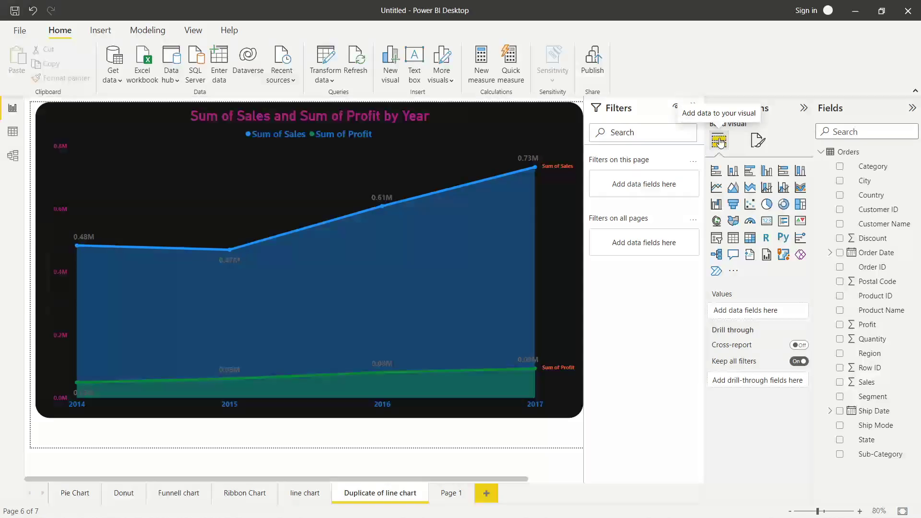
{"action": "left_click", "coordinate": [509, 174]}
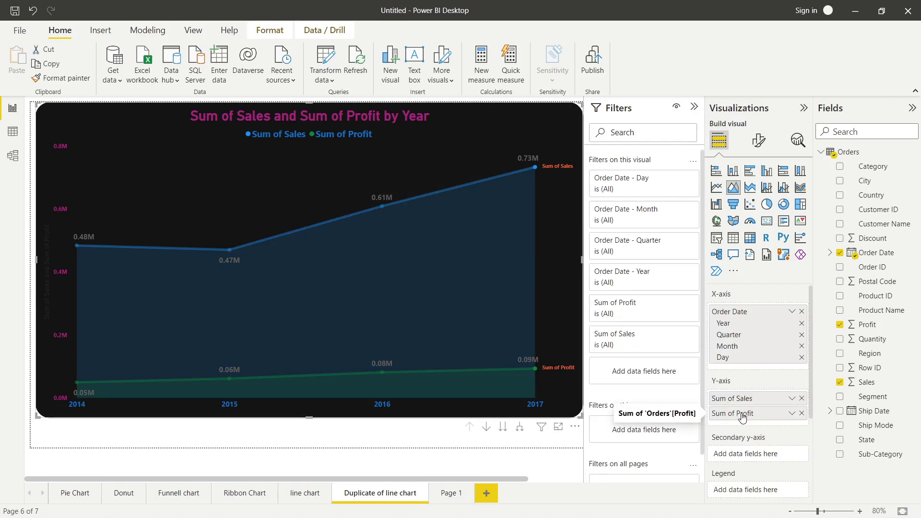
{"action": "left_click_drag", "start_coordinate": [742, 417], "coordinate": [748, 461]}
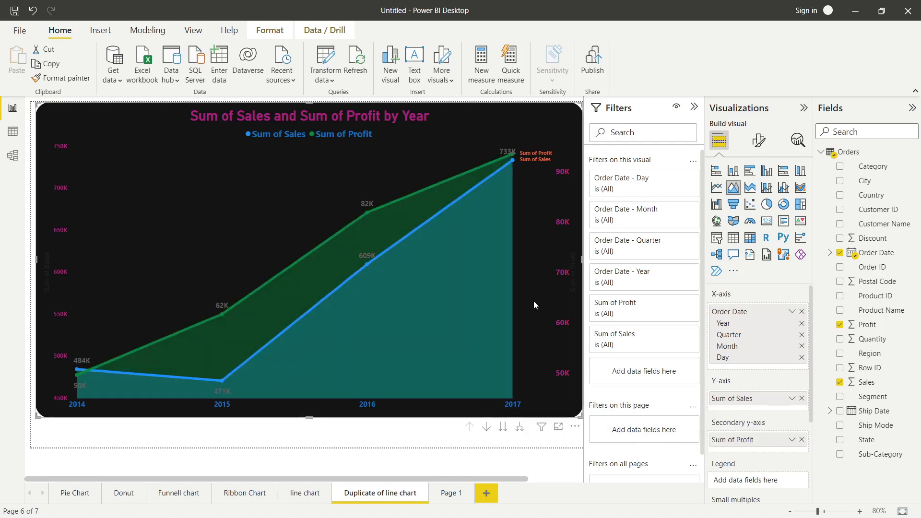
{"action": "left_click", "coordinate": [298, 497]}
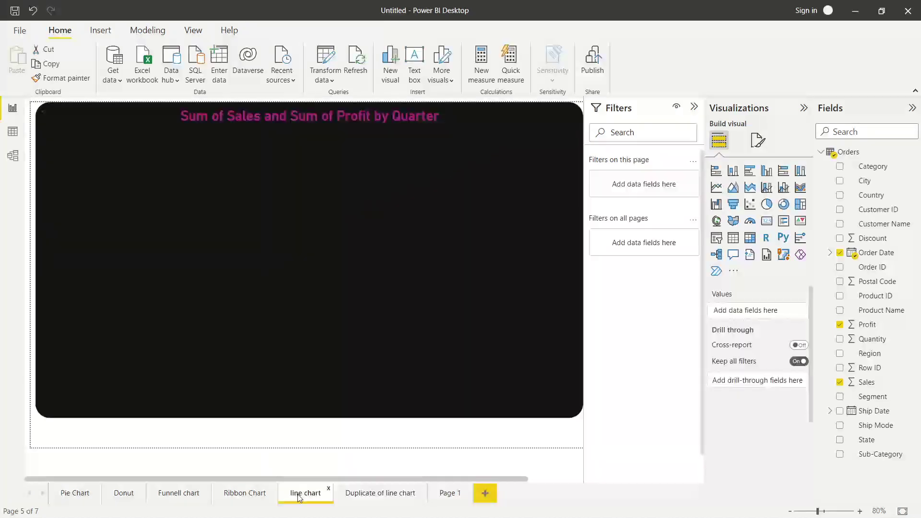
- Drill the line chart up to years and return to the Duplicate of line chart page
{"action": "left_click", "coordinate": [469, 426]}
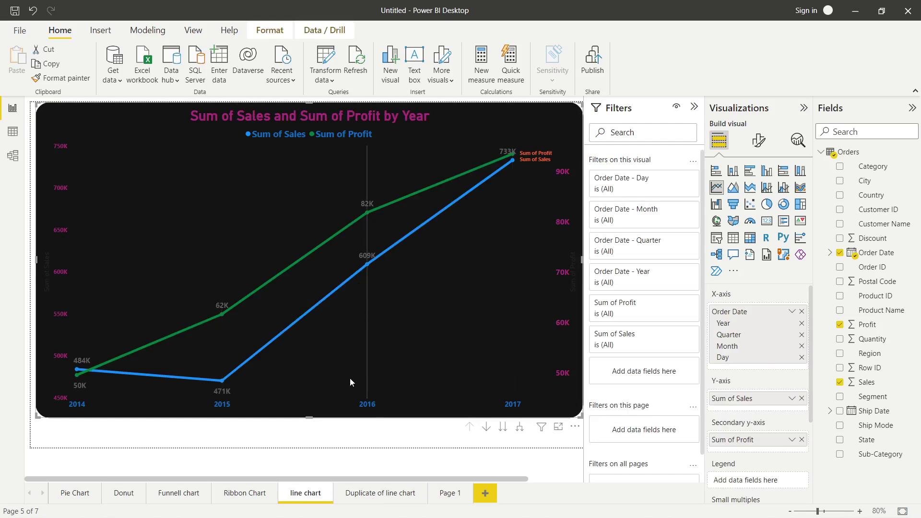
{"action": "left_click", "coordinate": [361, 494]}
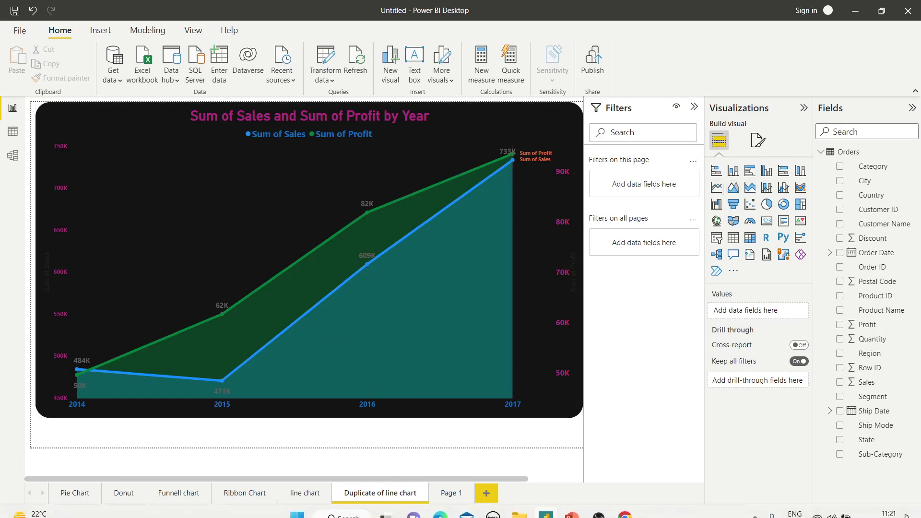
- Advance the PowerPoint slideshow to 'Area Chart in Power BI', then reselect Power BI's area chart
{"action": "left_click", "coordinate": [570, 504]}
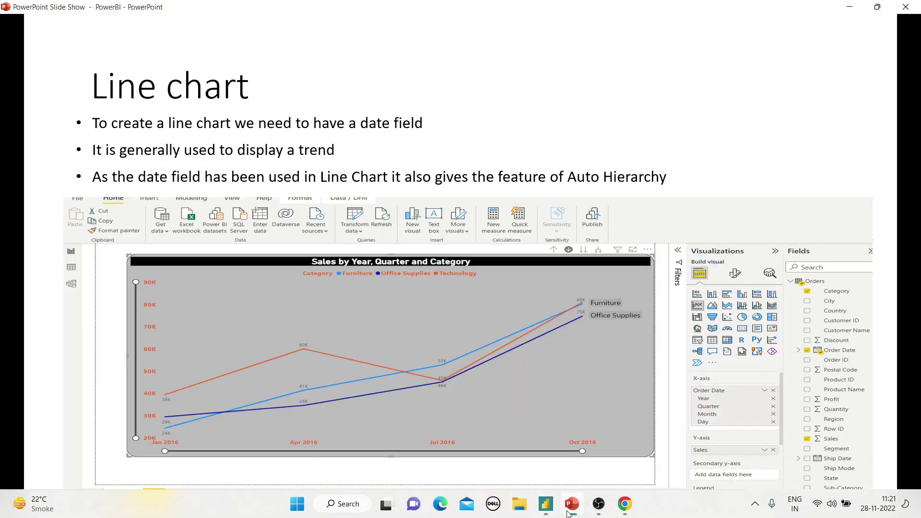
{"action": "left_click", "coordinate": [521, 340]}
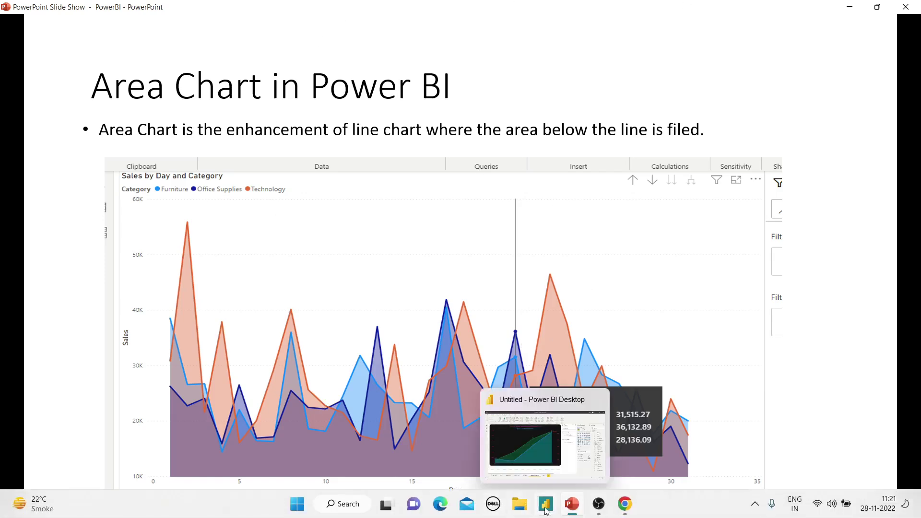
{"action": "left_click", "coordinate": [545, 504]}
{"action": "left_click", "coordinate": [383, 289]}
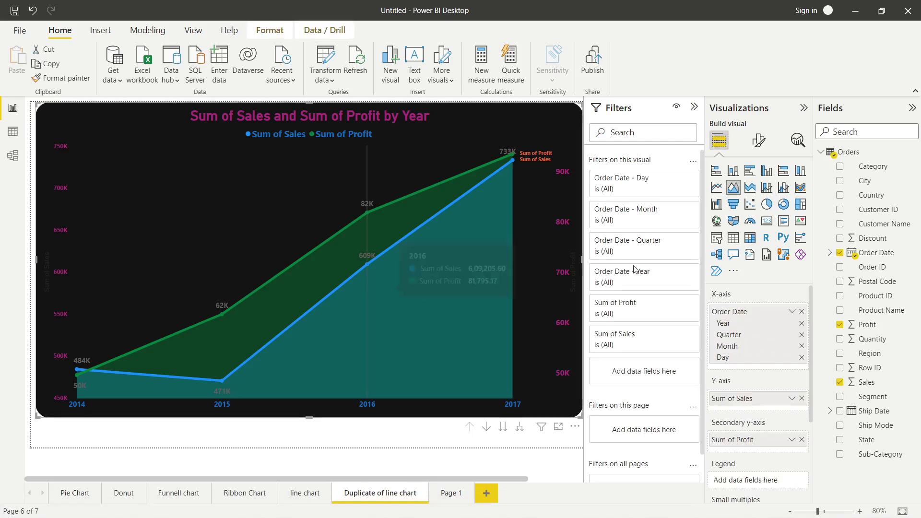
- On the line chart page, briefly add Category, then remove Count of Category so only Sales and Profit remain
{"action": "left_click", "coordinate": [298, 494]}
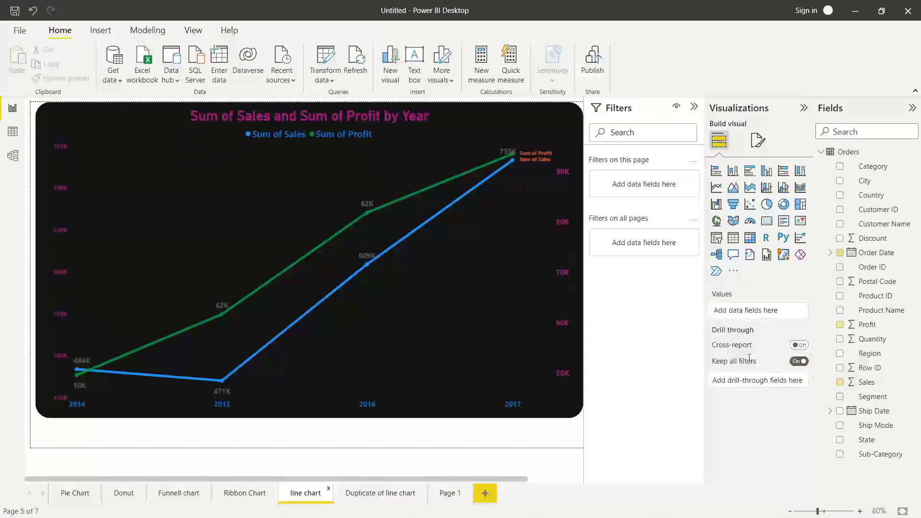
{"action": "left_click", "coordinate": [542, 248]}
{"action": "scroll", "coordinate": [753, 425], "scroll_direction": "down", "scroll_amount": 2}
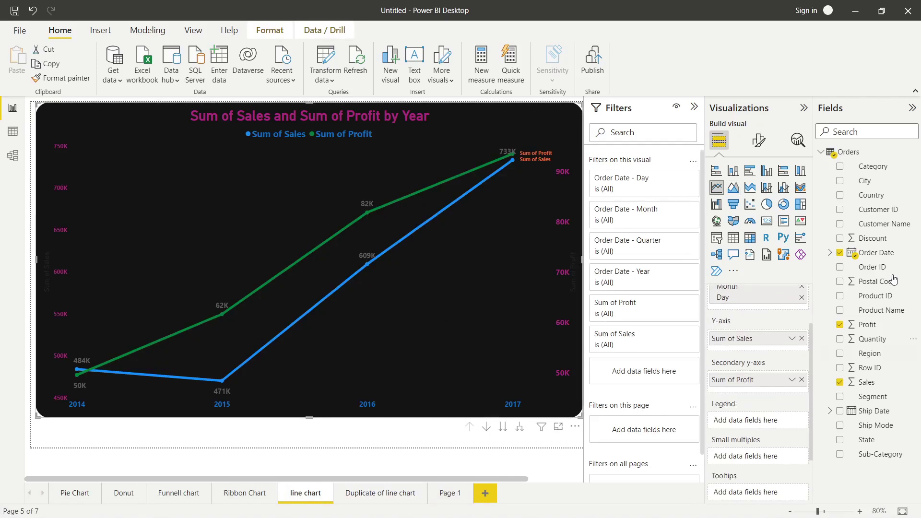
{"action": "left_click_drag", "start_coordinate": [875, 167], "coordinate": [760, 421]}
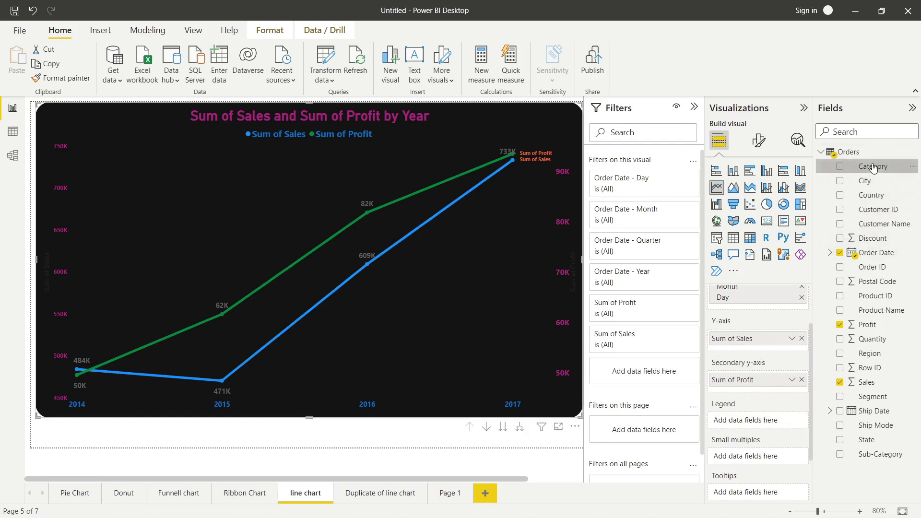
{"action": "left_click_drag", "start_coordinate": [871, 167], "coordinate": [784, 367]}
{"action": "left_click_drag", "start_coordinate": [784, 403], "coordinate": [757, 437]}
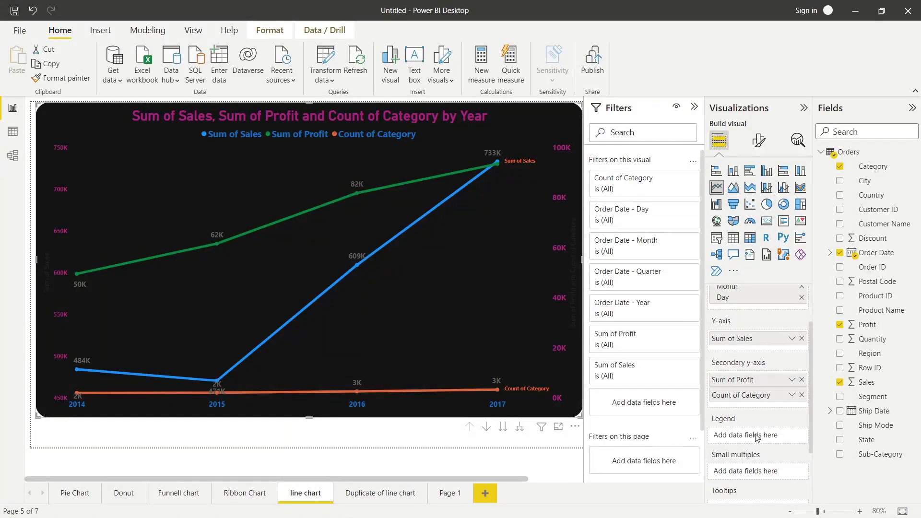
{"action": "left_click_drag", "start_coordinate": [739, 395], "coordinate": [736, 434]}
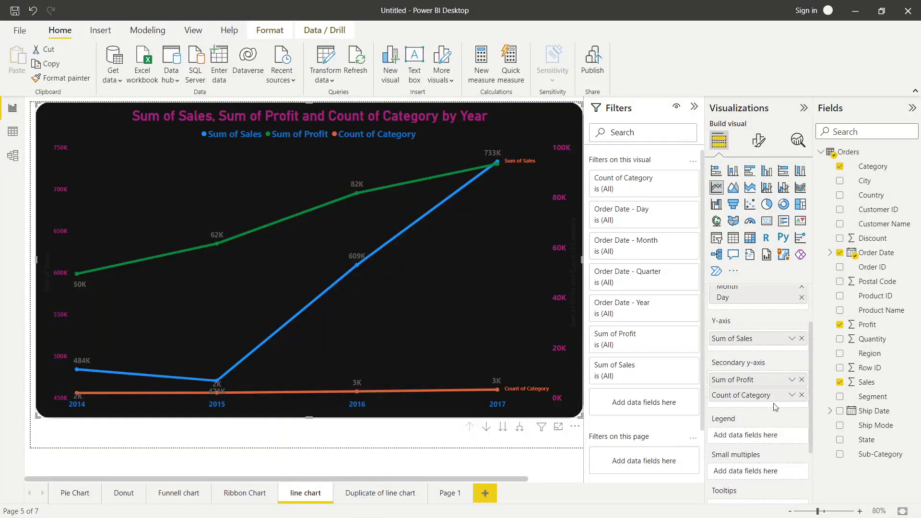
{"action": "left_click", "coordinate": [802, 394]}
{"action": "left_click_drag", "start_coordinate": [870, 171], "coordinate": [763, 419]}
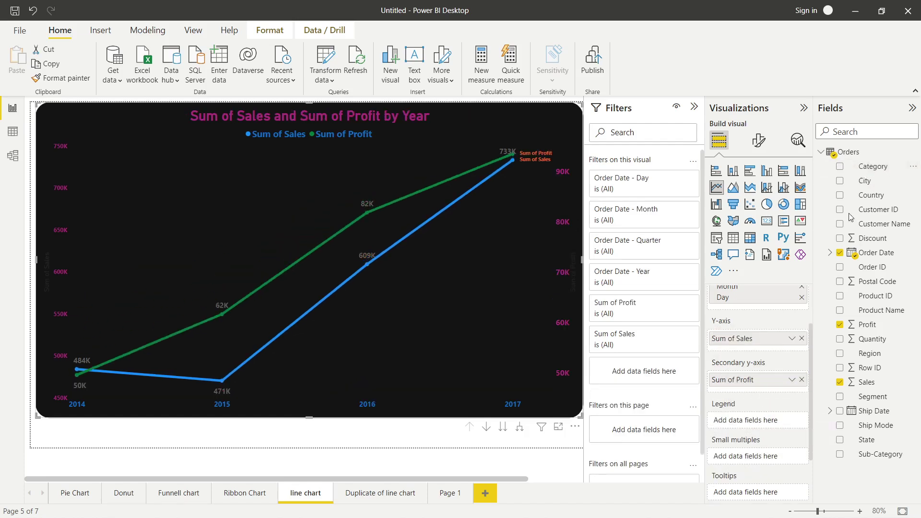
{"action": "left_click_drag", "start_coordinate": [878, 165], "coordinate": [761, 398]}
- On the area chart page, remove Sum of Profit and set Category as the legend
{"action": "left_click", "coordinate": [373, 496]}
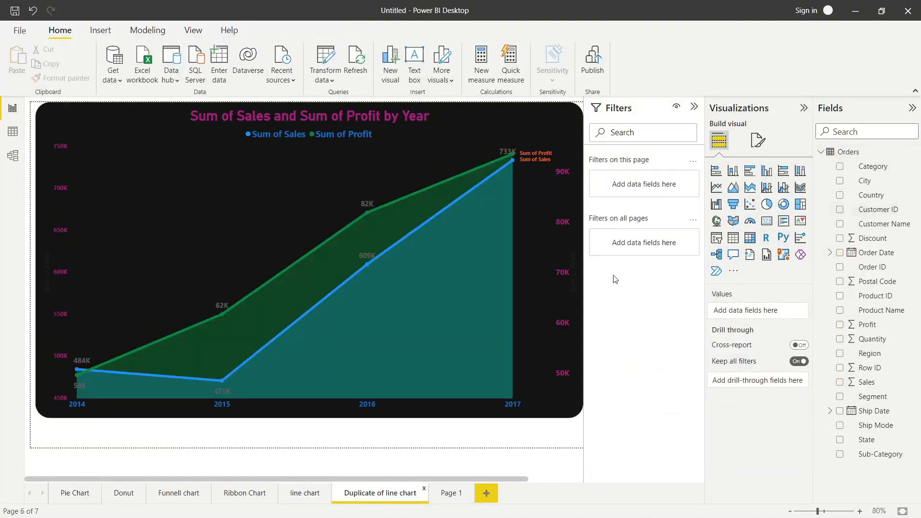
{"action": "left_click", "coordinate": [551, 266]}
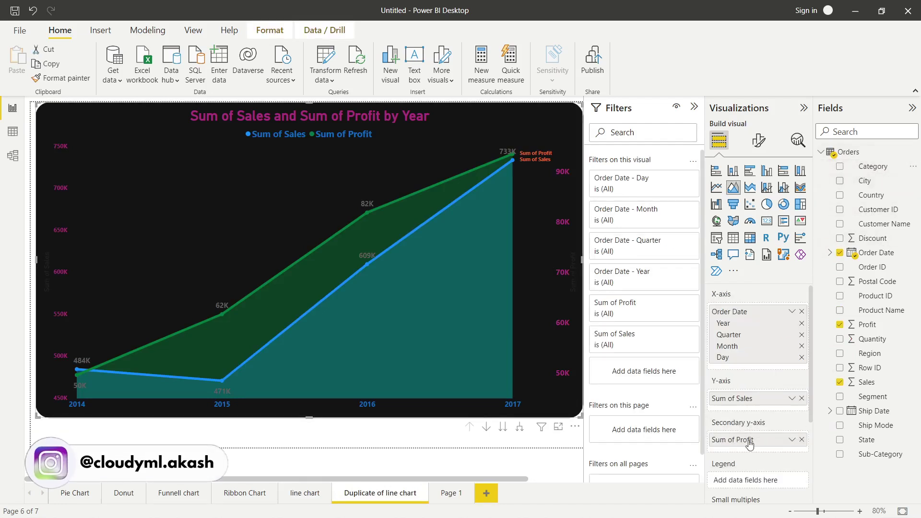
{"action": "scroll", "coordinate": [750, 444], "scroll_direction": "down", "scroll_amount": 3}
{"action": "left_click_drag", "start_coordinate": [869, 168], "coordinate": [878, 230]}
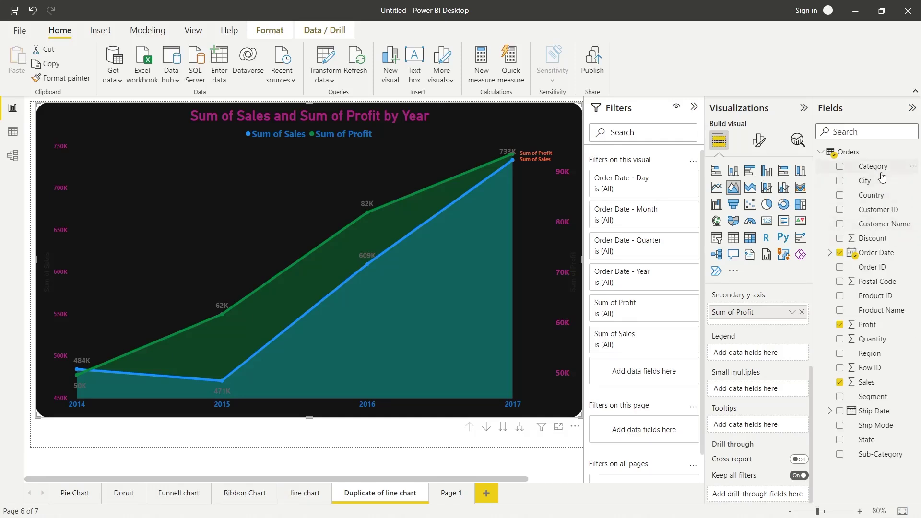
{"action": "left_click_drag", "start_coordinate": [882, 175], "coordinate": [762, 357]}
{"action": "left_click_drag", "start_coordinate": [870, 358], "coordinate": [744, 355]}
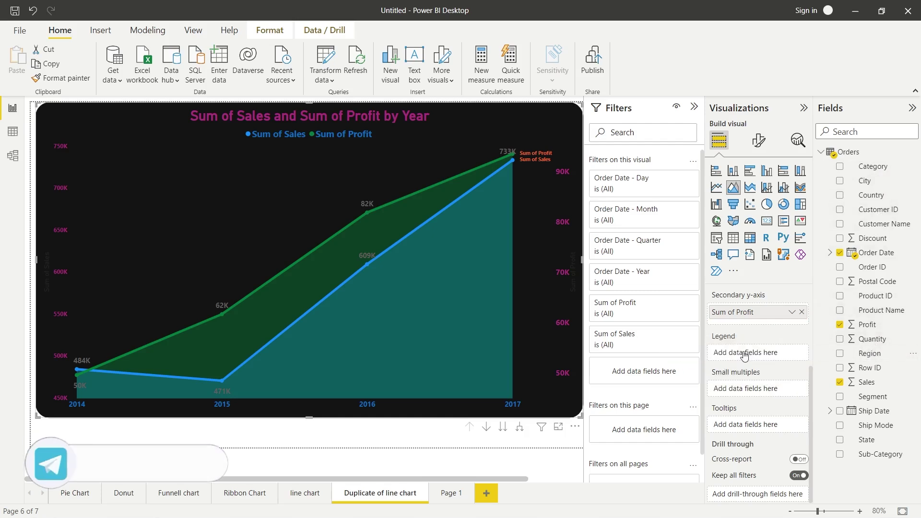
{"action": "mouse_move", "coordinate": [517, 254]}
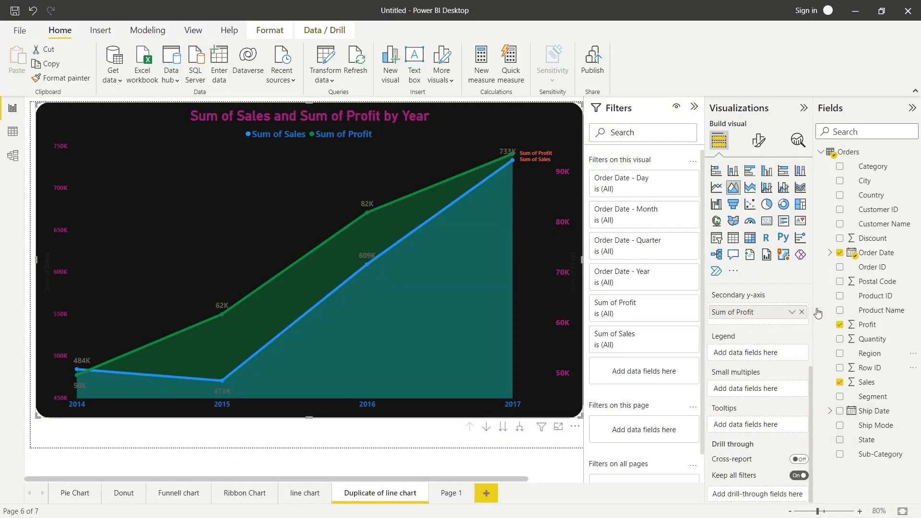
{"action": "left_click", "coordinate": [802, 312]}
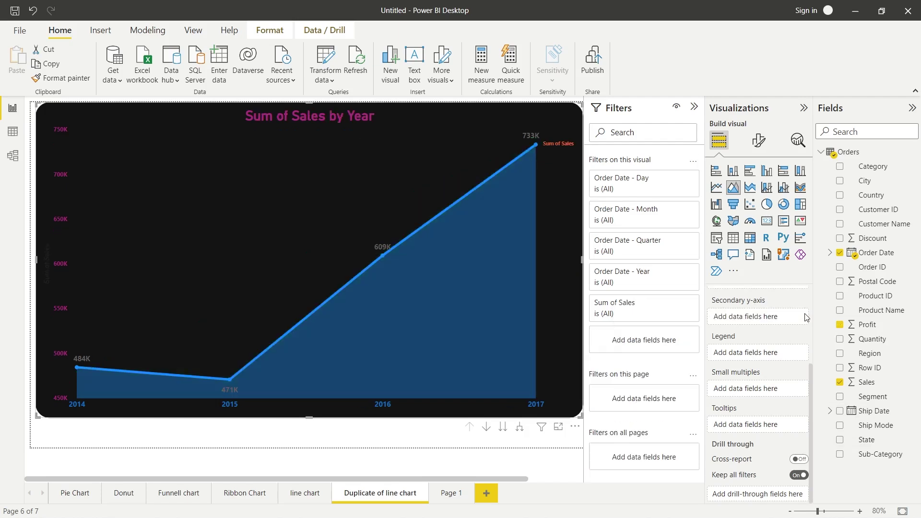
{"action": "left_click_drag", "start_coordinate": [876, 174], "coordinate": [770, 352]}
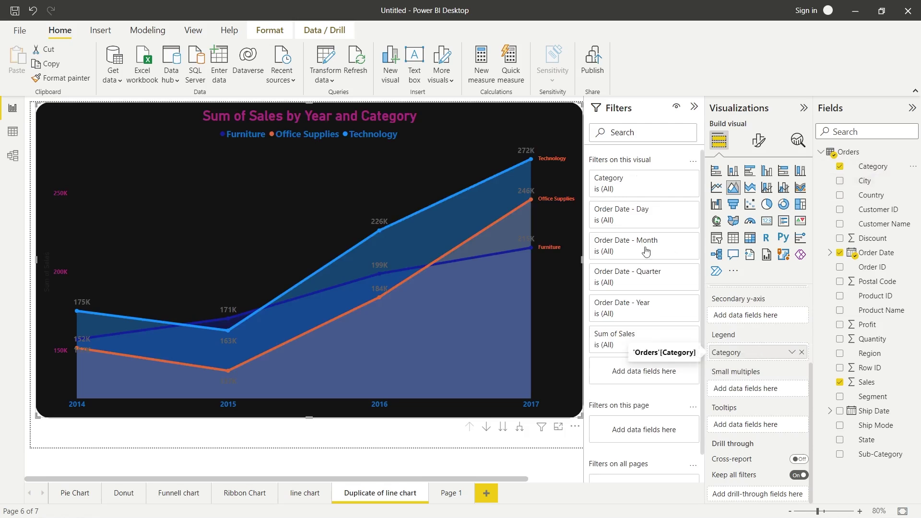
- Move Category from the legend onto the x-axis, then remove it entirely
{"action": "left_click_drag", "start_coordinate": [766, 353], "coordinate": [769, 229]}
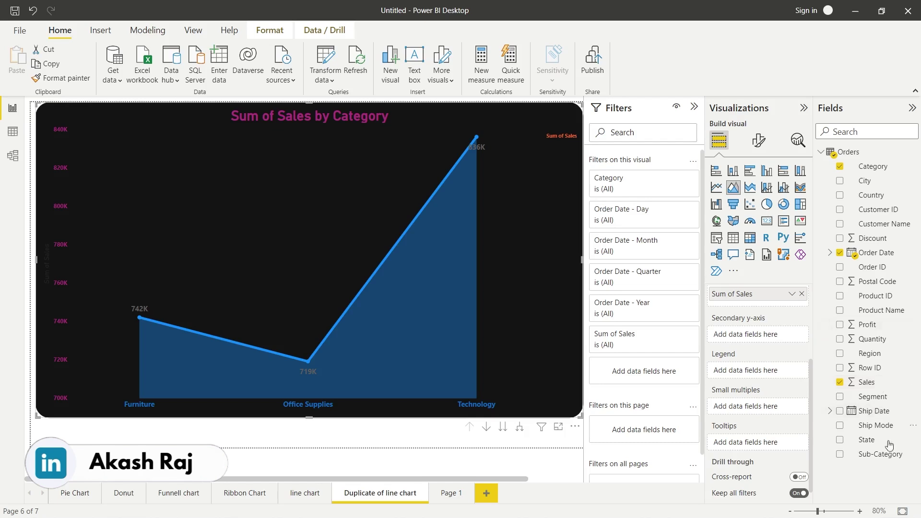
{"action": "scroll", "coordinate": [779, 341], "scroll_direction": "up", "scroll_amount": 2}
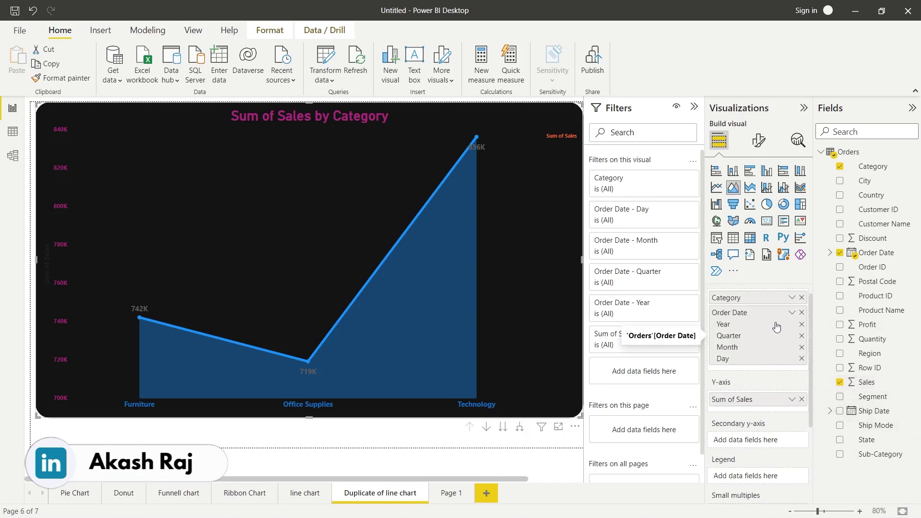
{"action": "left_click", "coordinate": [803, 298]}
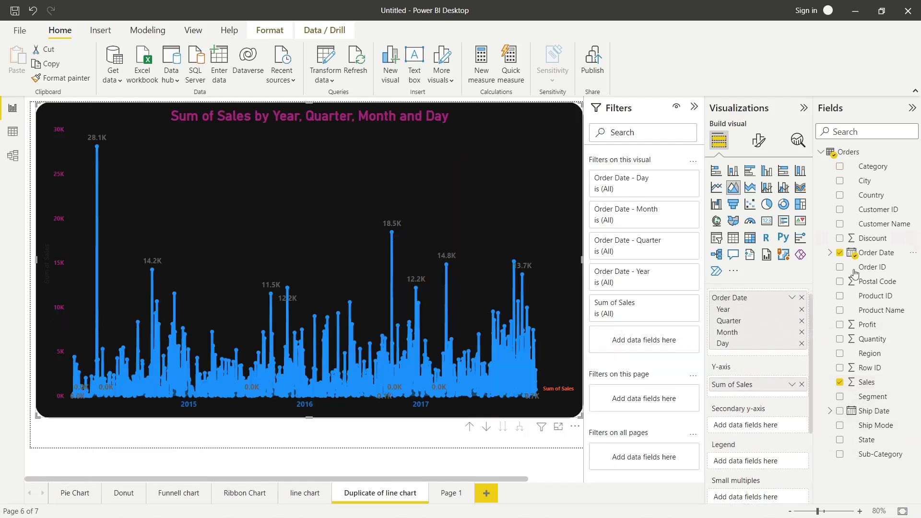
- Put Profit back on the secondary y-axis and keep the visual as an area chart
{"action": "scroll", "coordinate": [752, 386], "scroll_direction": "down", "scroll_amount": 1}
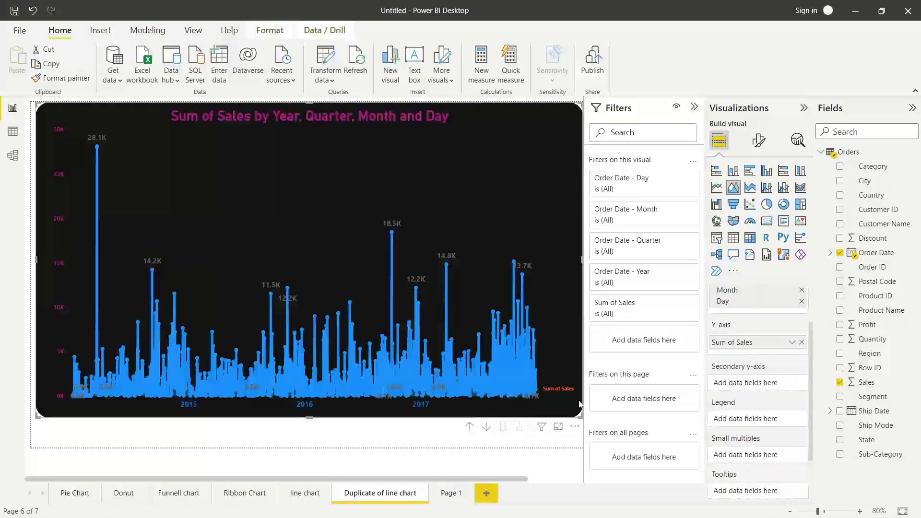
{"action": "scroll", "coordinate": [755, 350], "scroll_direction": "up", "scroll_amount": 1}
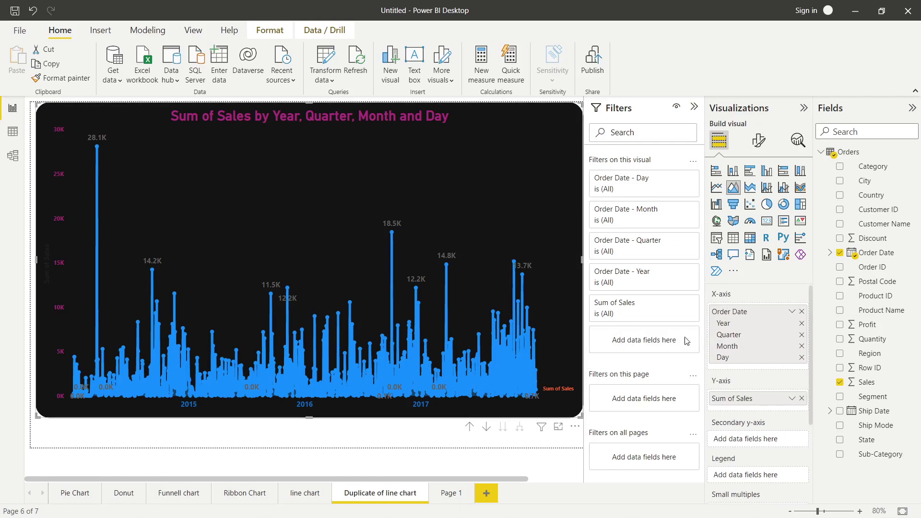
{"action": "scroll", "coordinate": [759, 421], "scroll_direction": "down", "scroll_amount": 1}
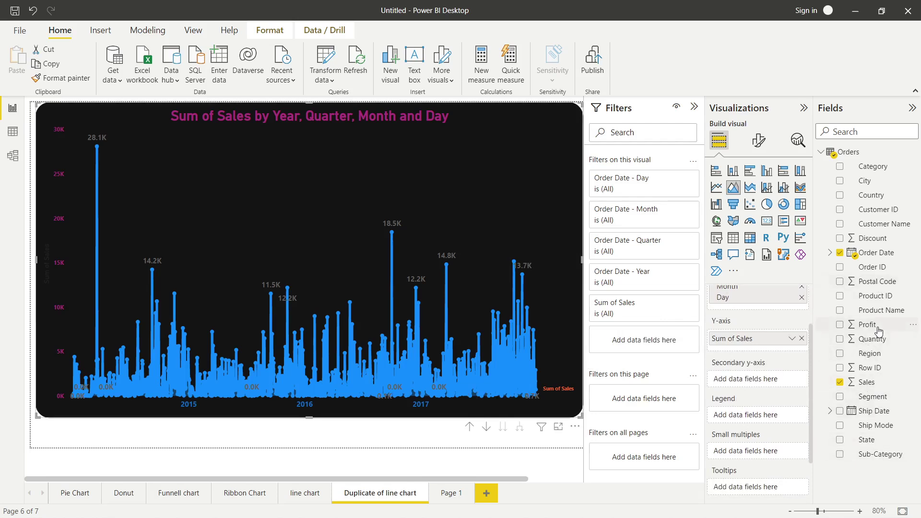
{"action": "left_click_drag", "start_coordinate": [878, 330], "coordinate": [767, 379]}
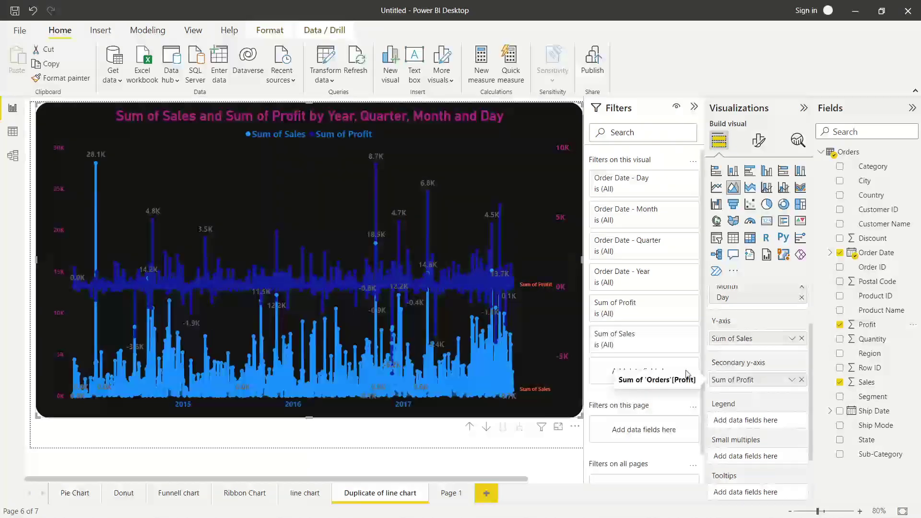
{"action": "scroll", "coordinate": [755, 407], "scroll_direction": "up", "scroll_amount": 2}
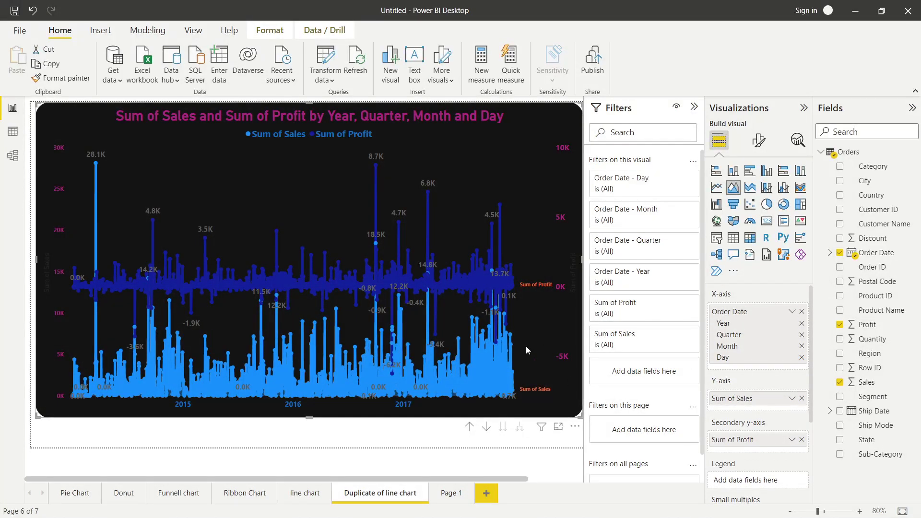
{"action": "left_click", "coordinate": [734, 190]}
{"action": "right_click", "coordinate": [395, 496]}
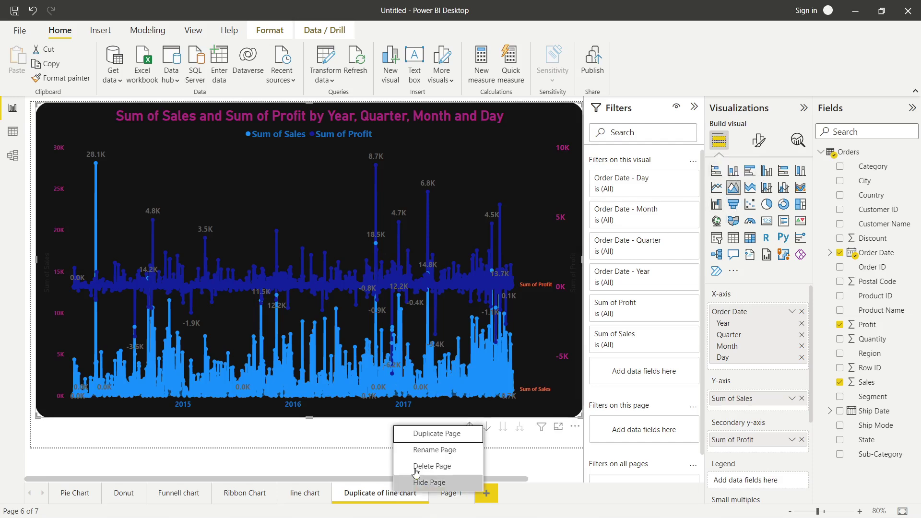
- Delete the old duplicate page and make a fresh duplicate of the 'line chart' page
{"action": "left_click", "coordinate": [435, 471]}
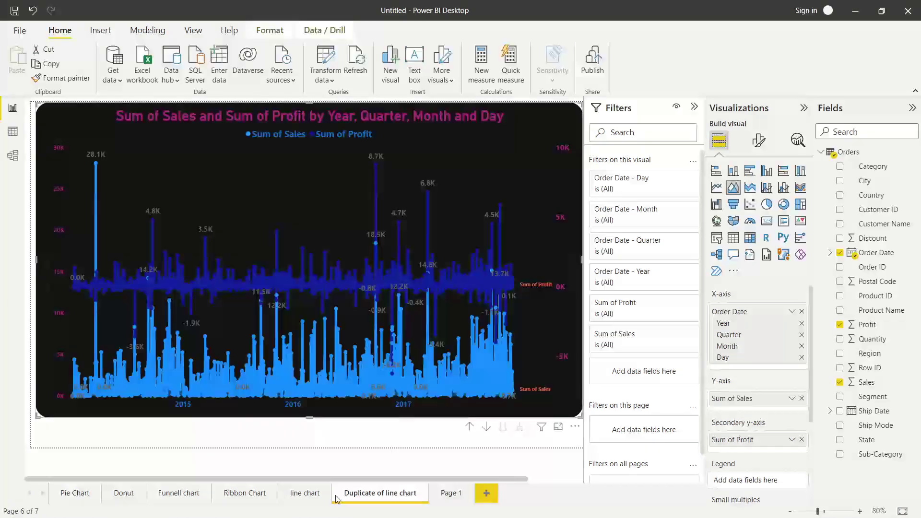
{"action": "left_click", "coordinate": [534, 289]}
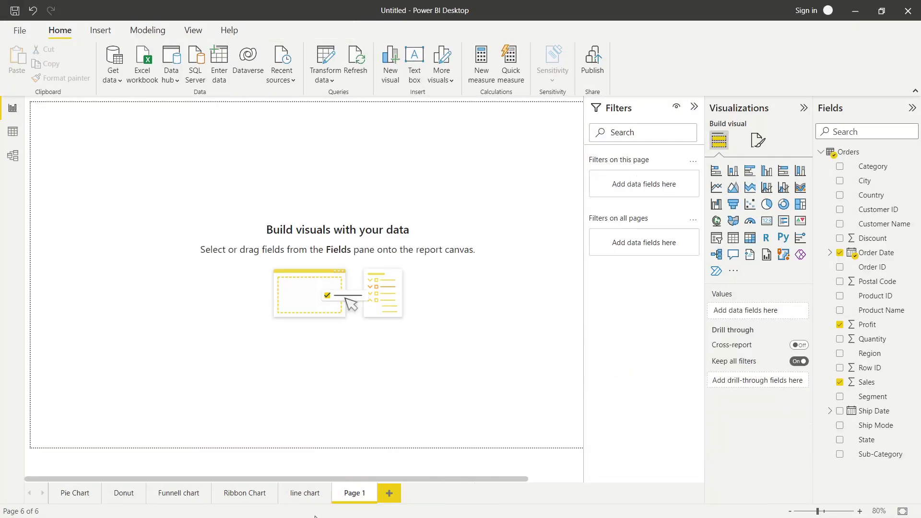
{"action": "right_click", "coordinate": [298, 496]}
{"action": "left_click", "coordinate": [298, 496]}
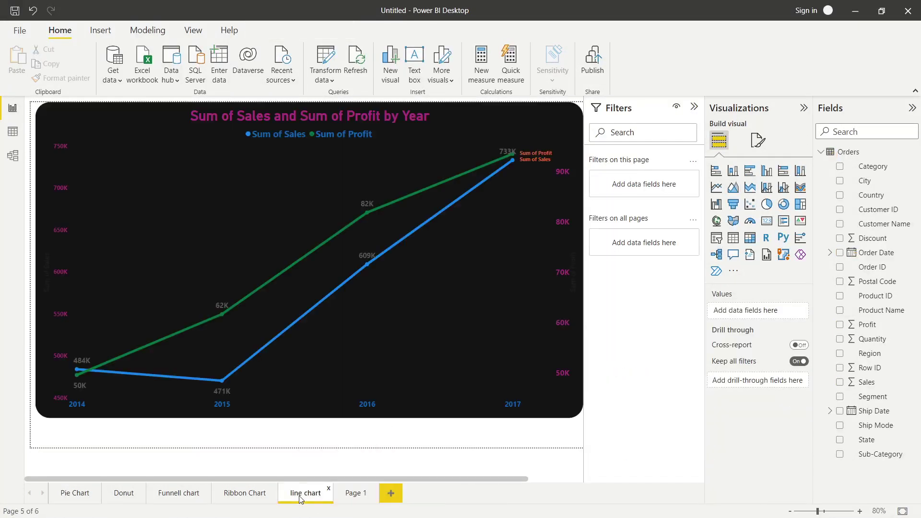
{"action": "right_click", "coordinate": [299, 496]}
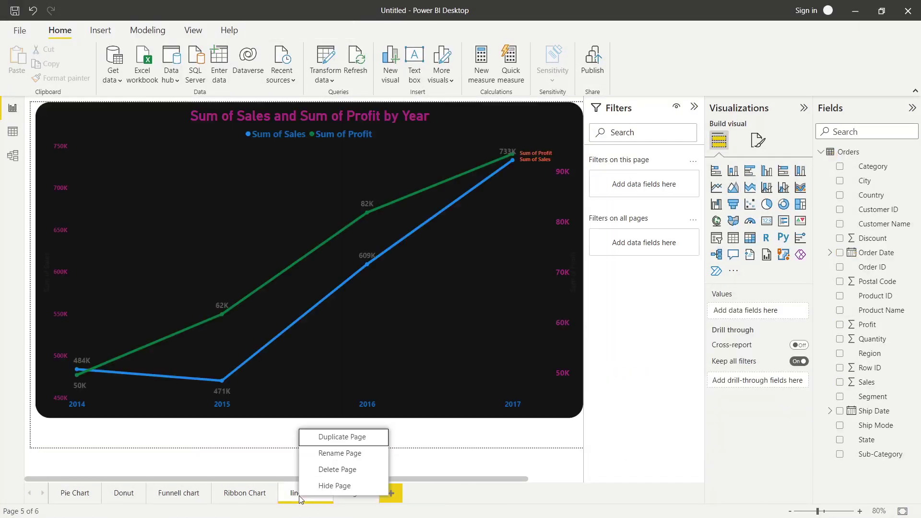
{"action": "left_click", "coordinate": [340, 437]}
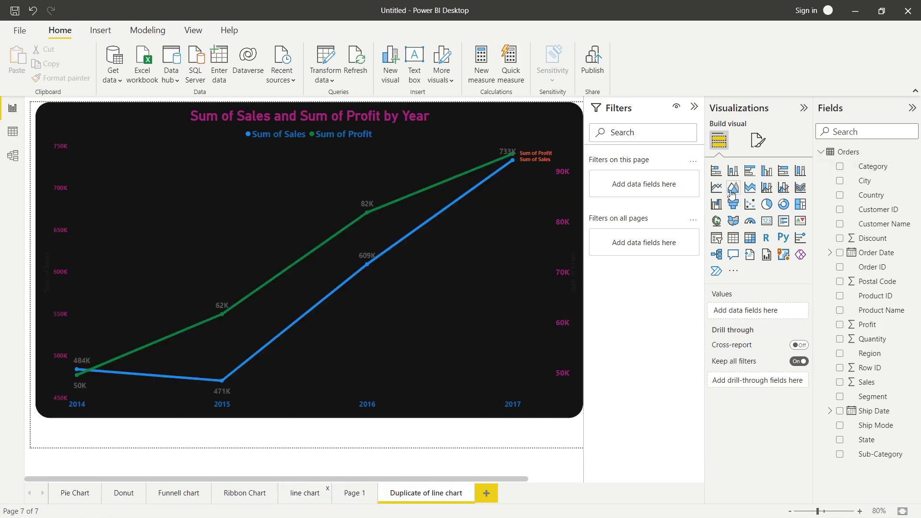
- Turn the copied line chart into an area chart and move its page ahead of Page 1
{"action": "left_click", "coordinate": [545, 298]}
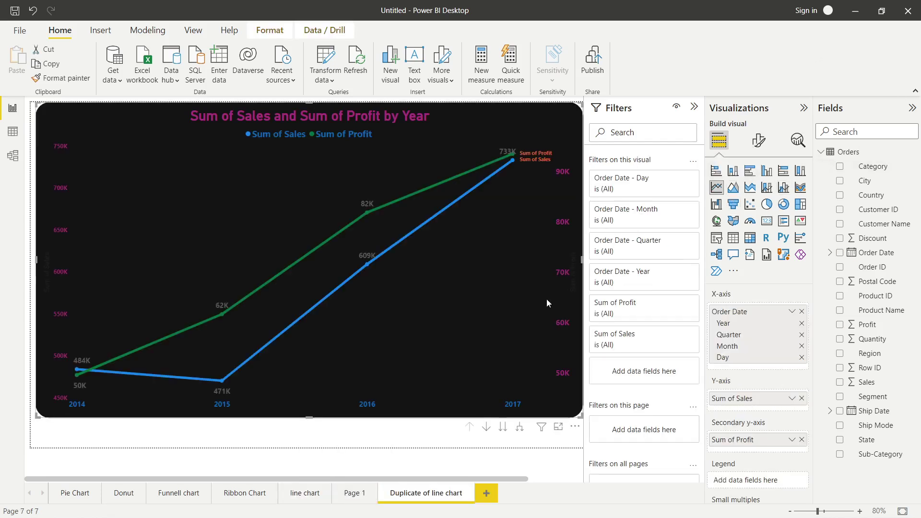
{"action": "left_click", "coordinate": [735, 190]}
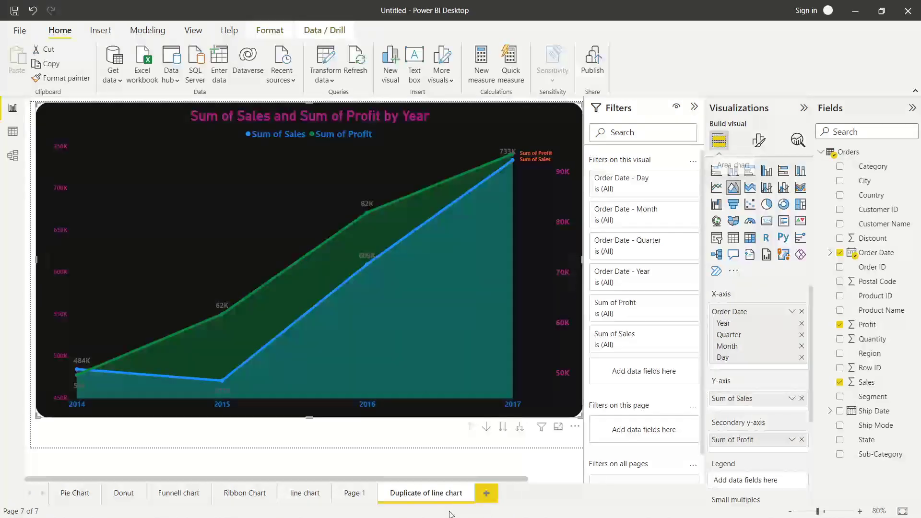
{"action": "left_click_drag", "start_coordinate": [449, 493], "coordinate": [361, 489]}
{"action": "right_click", "coordinate": [360, 490]}
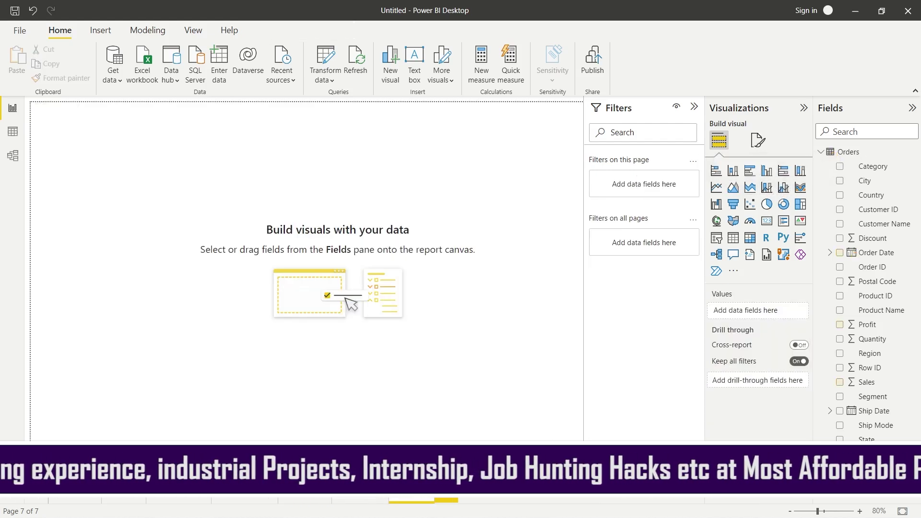
- Advance the PowerPoint slide show to the Combo Chart in Power BI slide, then return to Power BI
{"action": "key", "text": "Delete"}
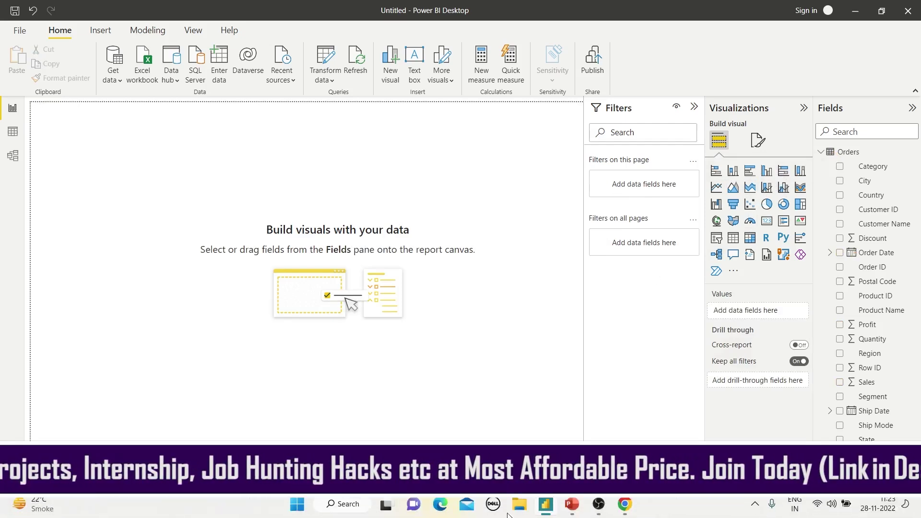
{"action": "left_click", "coordinate": [576, 511]}
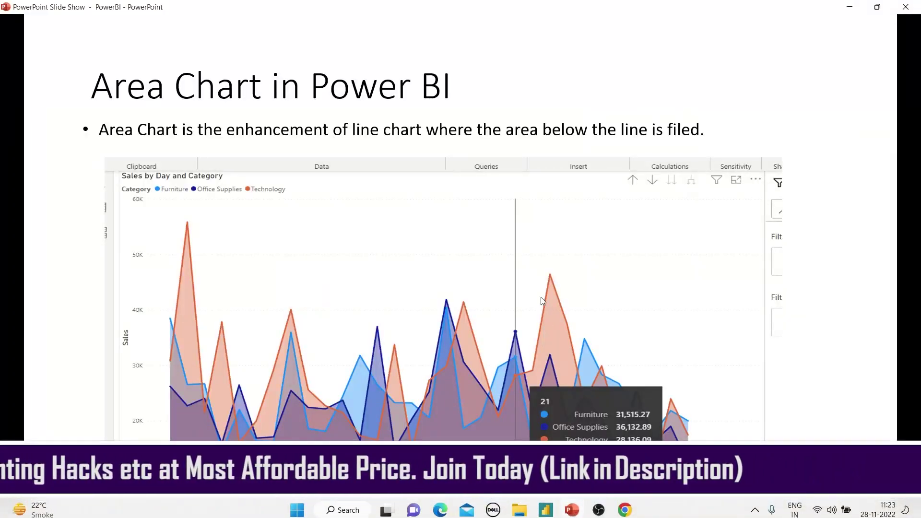
{"action": "key", "text": "Right"}
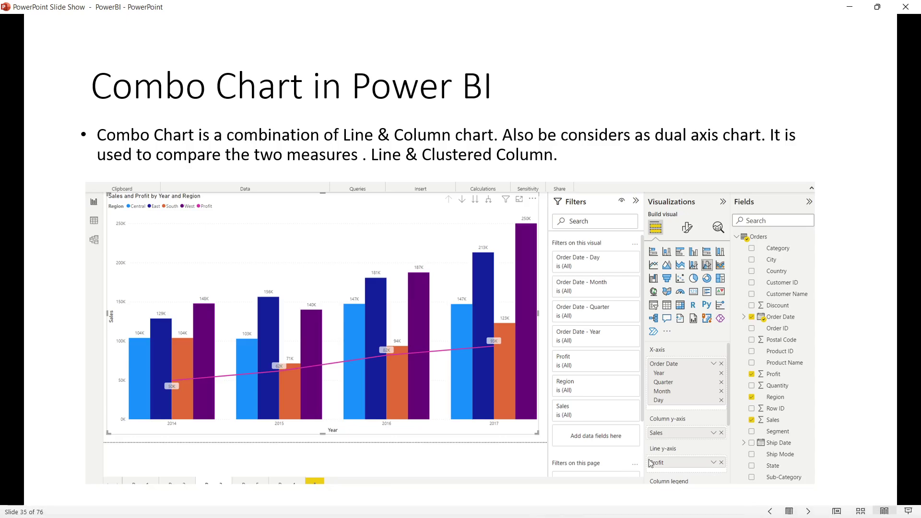
{"action": "mouse_move", "coordinate": [574, 517]}
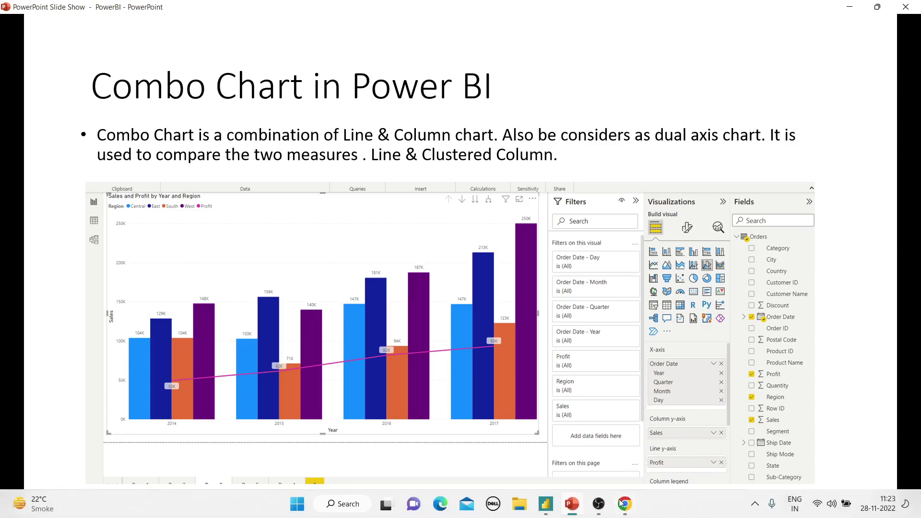
{"action": "left_click", "coordinate": [546, 510]}
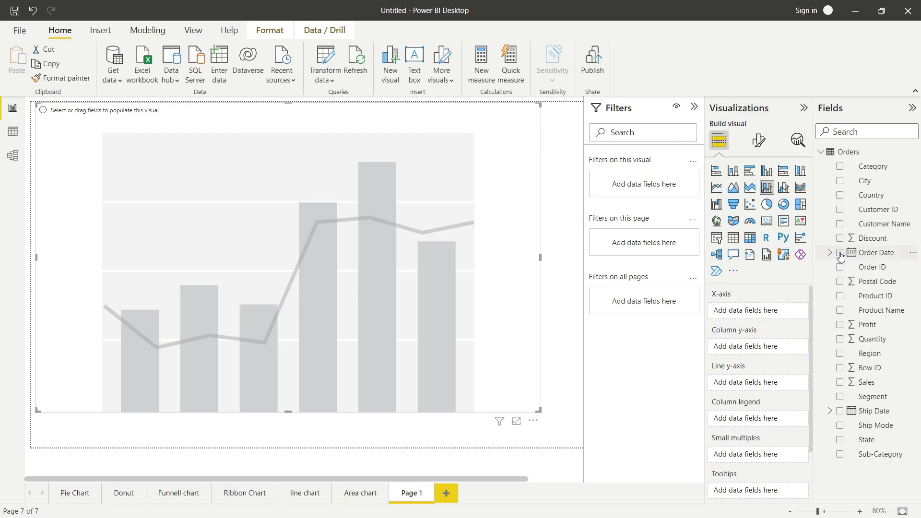
- Fill the combo chart with Order Date by year, Sum of Sales as columns and Sum of Profit as a line
{"action": "left_click", "coordinate": [840, 253]}
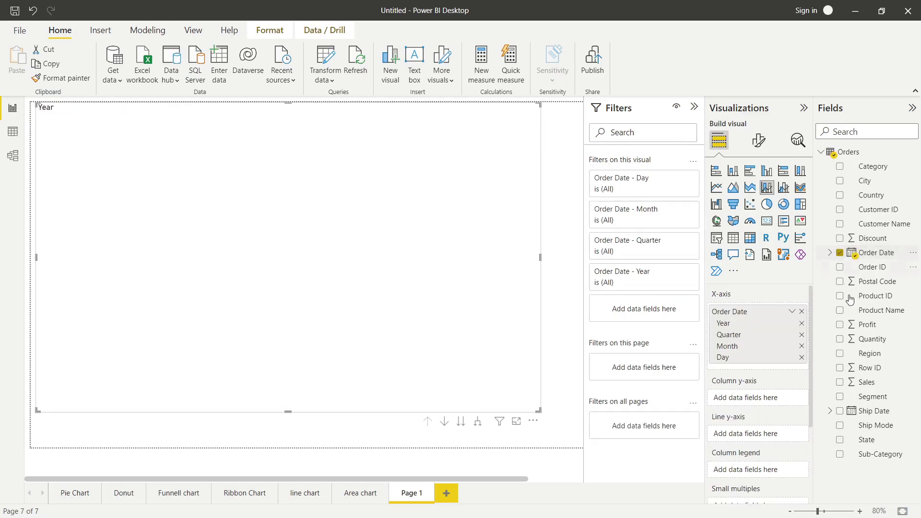
{"action": "left_click", "coordinate": [840, 368]}
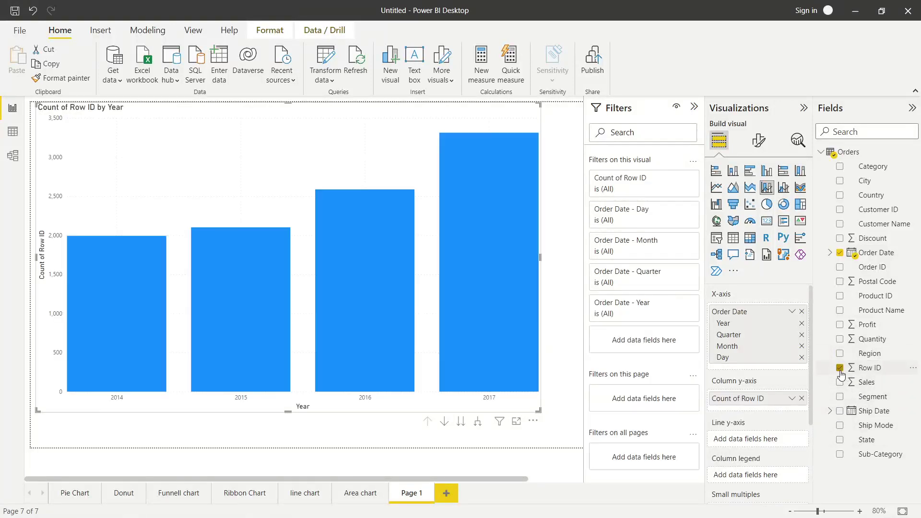
{"action": "left_click", "coordinate": [839, 368]}
{"action": "left_click", "coordinate": [839, 382]}
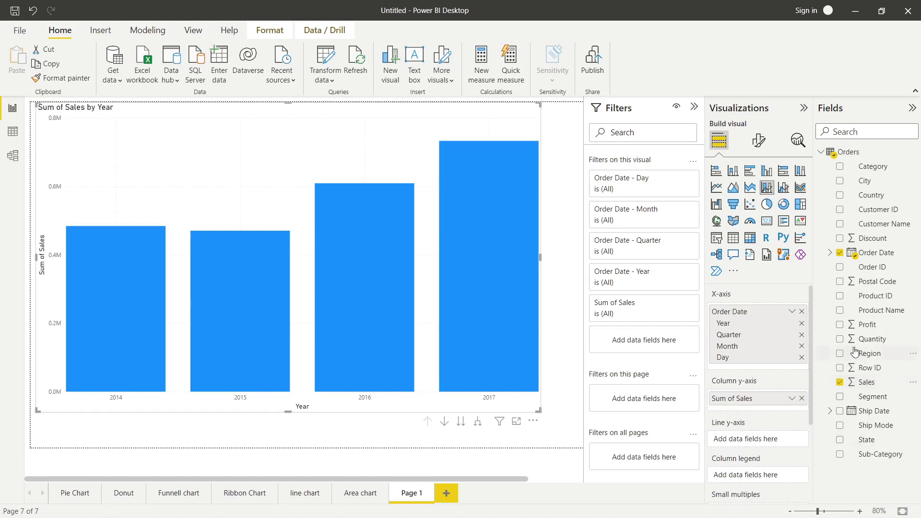
{"action": "left_click", "coordinate": [840, 325]}
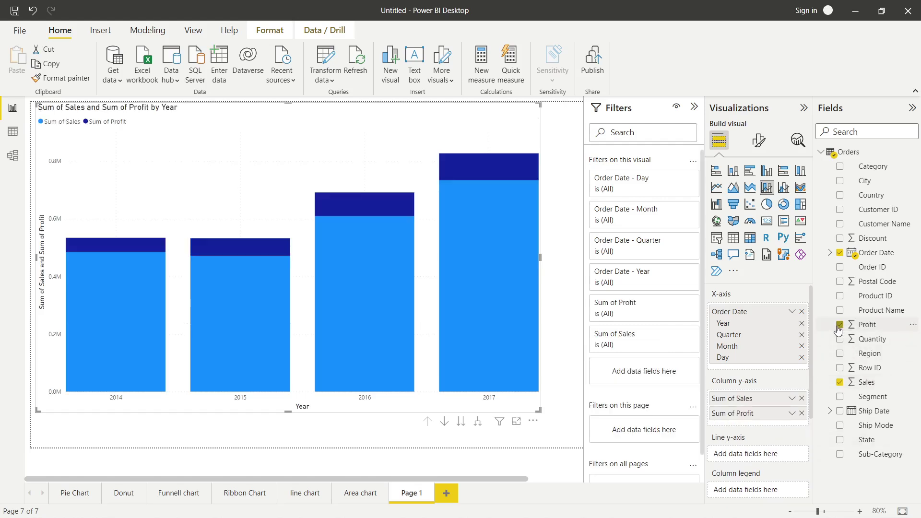
{"action": "left_click_drag", "start_coordinate": [751, 413], "coordinate": [752, 451]}
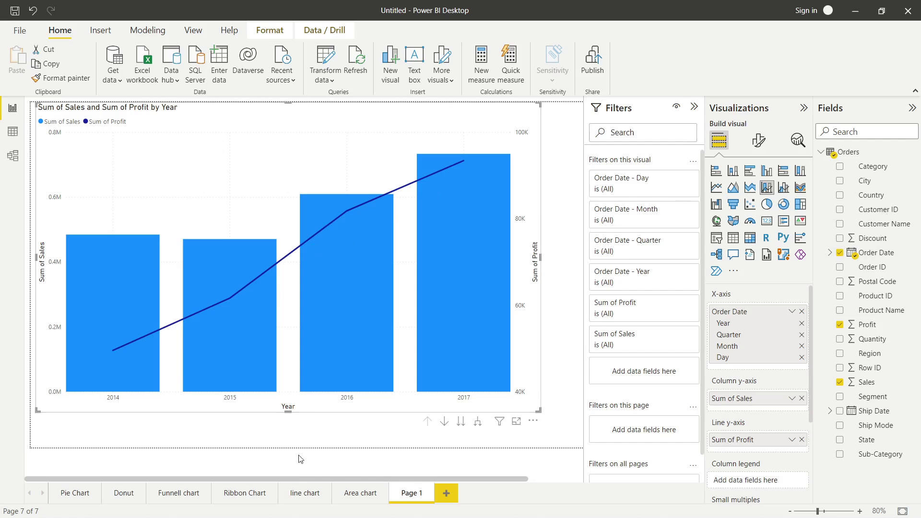
- Copy the area chart's dark formatting onto Page 1's column-and-line chart with Format painter
{"action": "left_click", "coordinate": [355, 493]}
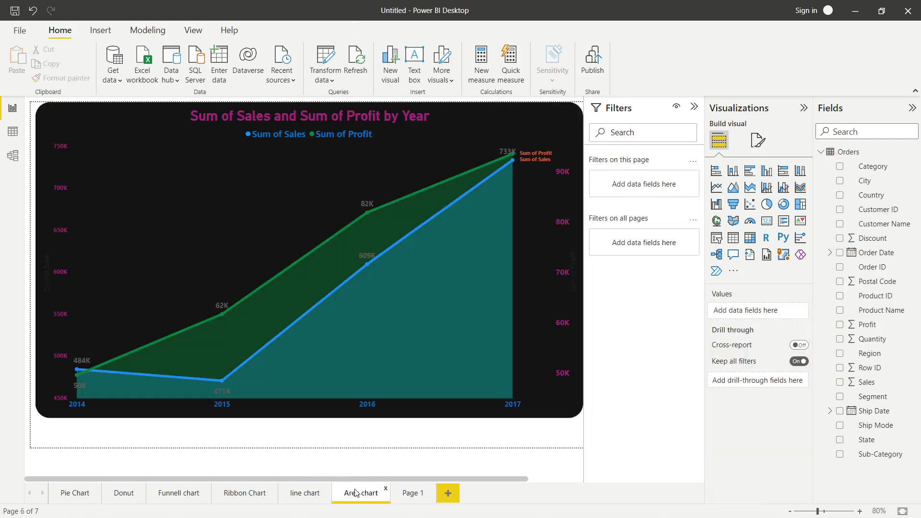
{"action": "left_click", "coordinate": [287, 172]}
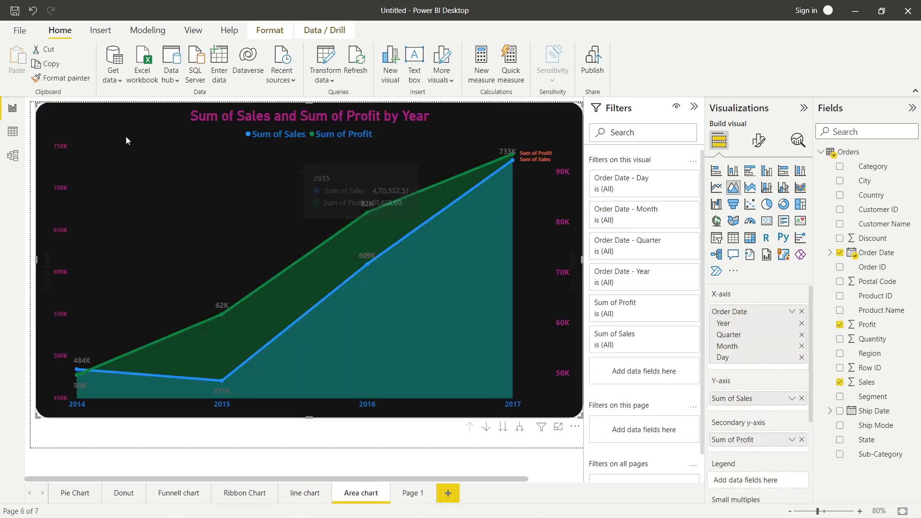
{"action": "left_click", "coordinate": [61, 77]}
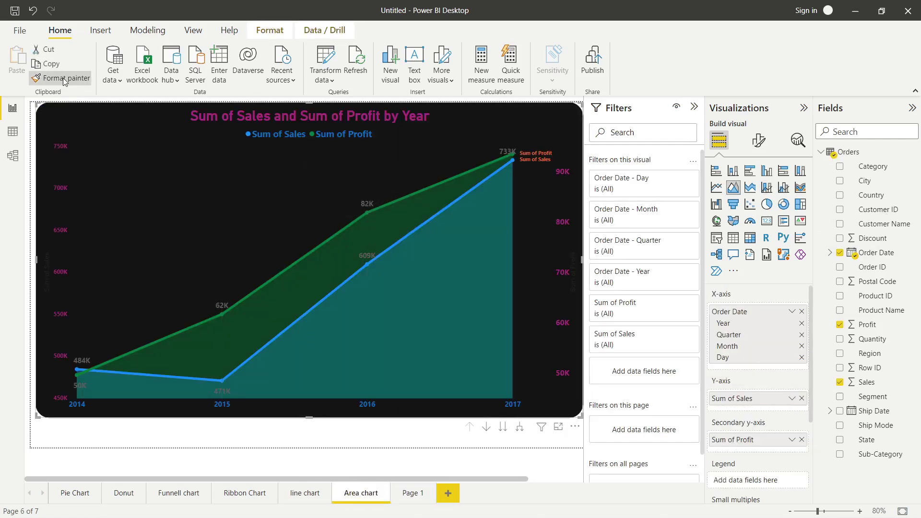
{"action": "left_click", "coordinate": [405, 491]}
{"action": "left_click", "coordinate": [341, 129]}
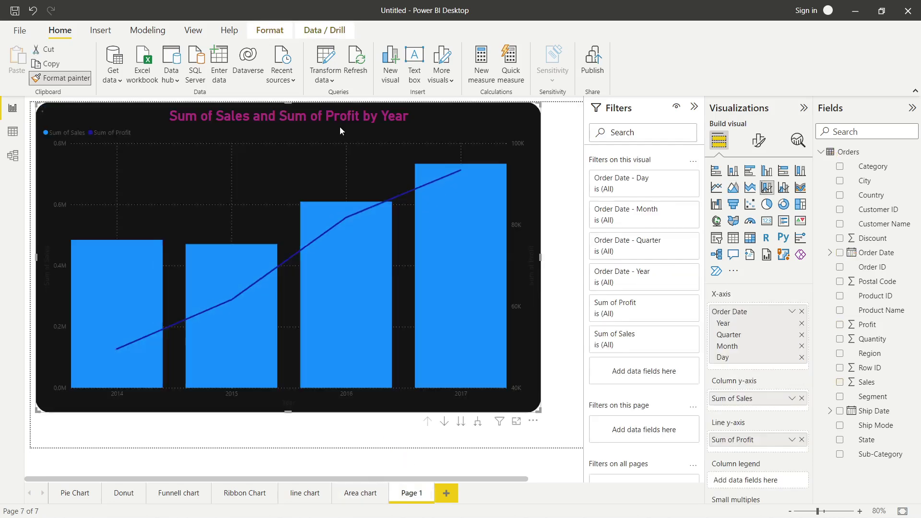
{"action": "mouse_move", "coordinate": [426, 216]}
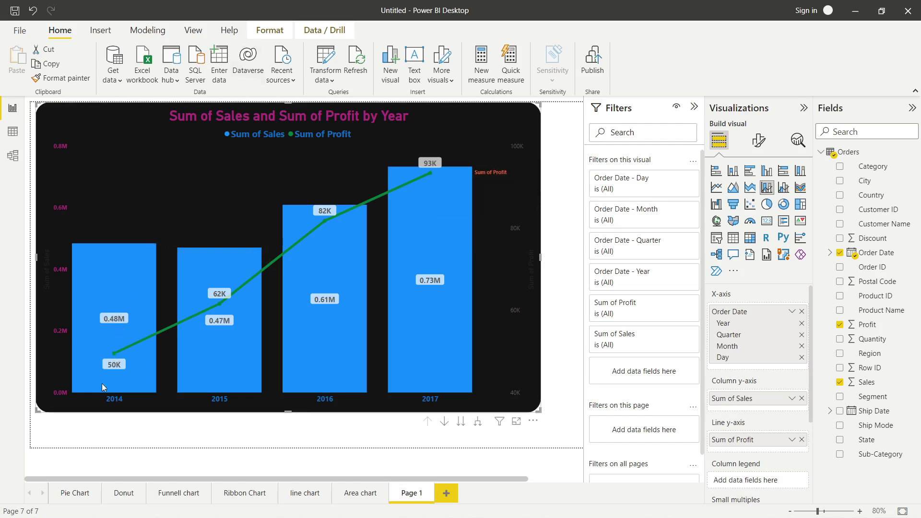
{"action": "mouse_move", "coordinate": [116, 366]}
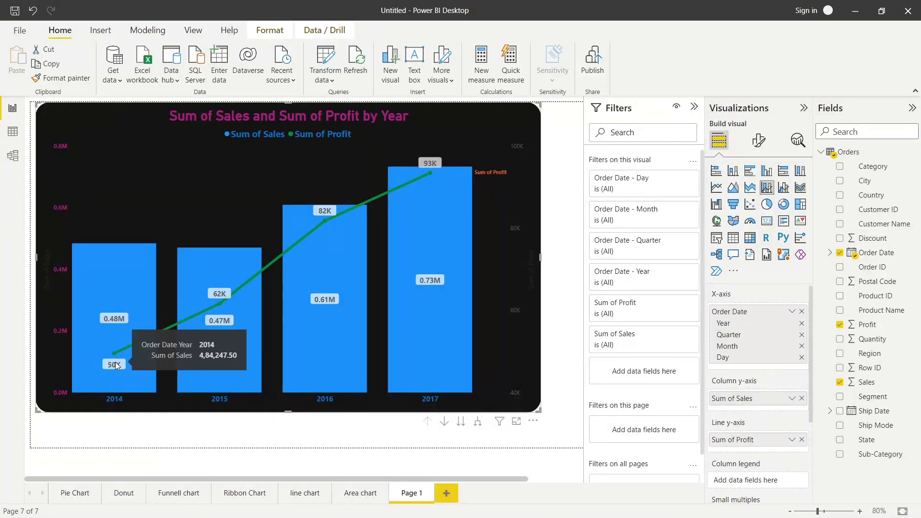
{"action": "mouse_move", "coordinate": [236, 330]}
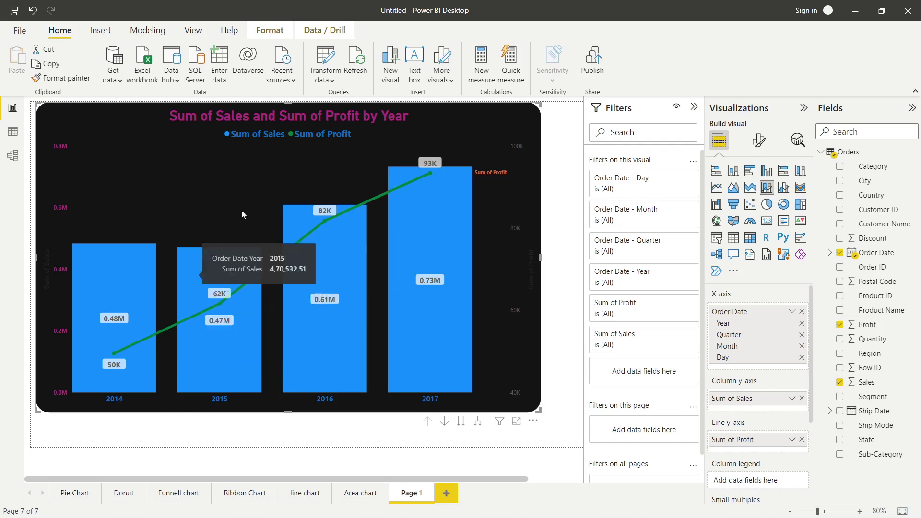
{"action": "mouse_move", "coordinate": [403, 290]}
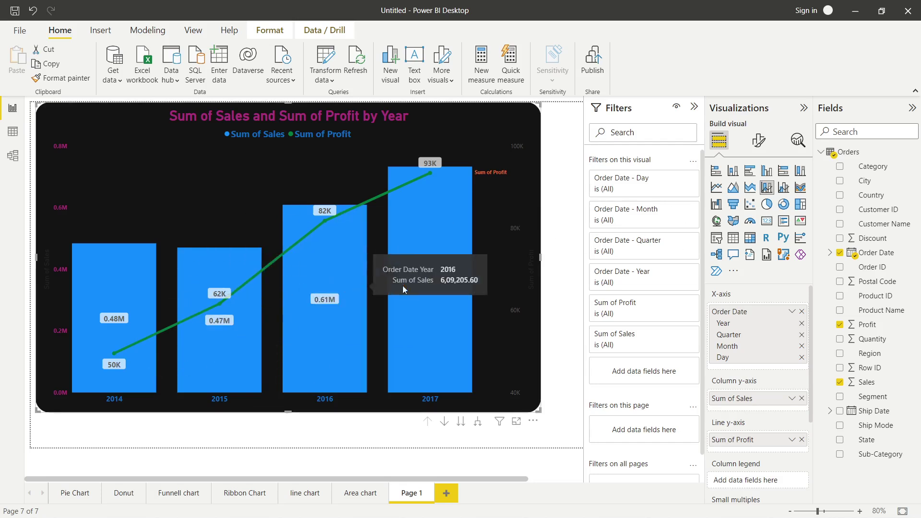
{"action": "left_click", "coordinate": [460, 422]}
{"action": "left_click", "coordinate": [460, 422]}
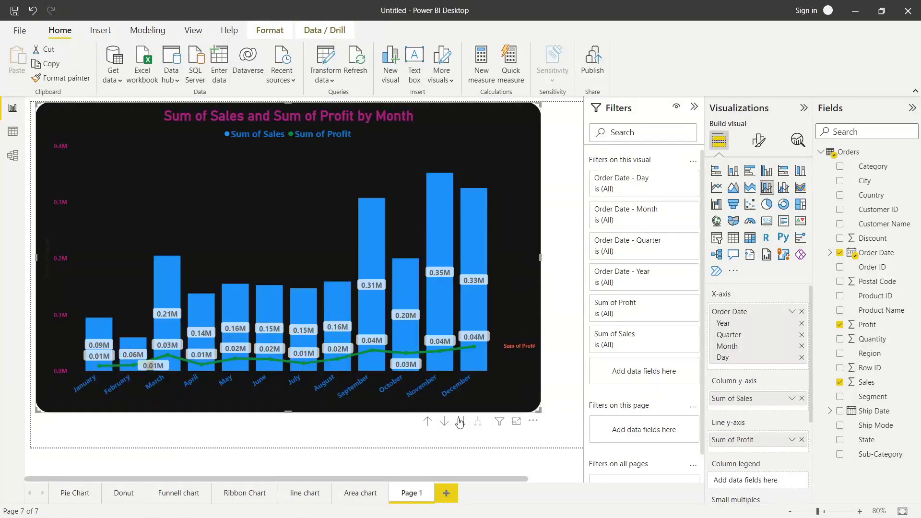
{"action": "left_click", "coordinate": [460, 422]}
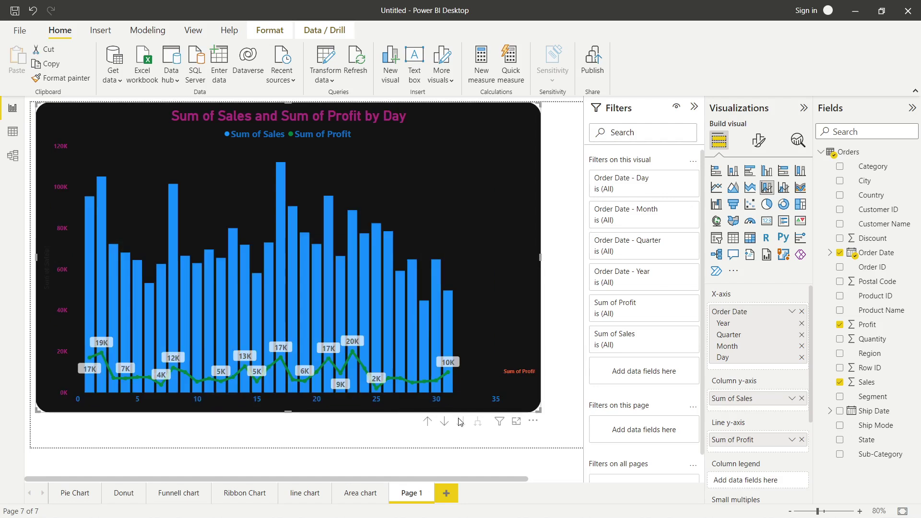
{"action": "left_click", "coordinate": [427, 423]}
{"action": "left_click", "coordinate": [427, 423]}
{"action": "left_click", "coordinate": [427, 423]}
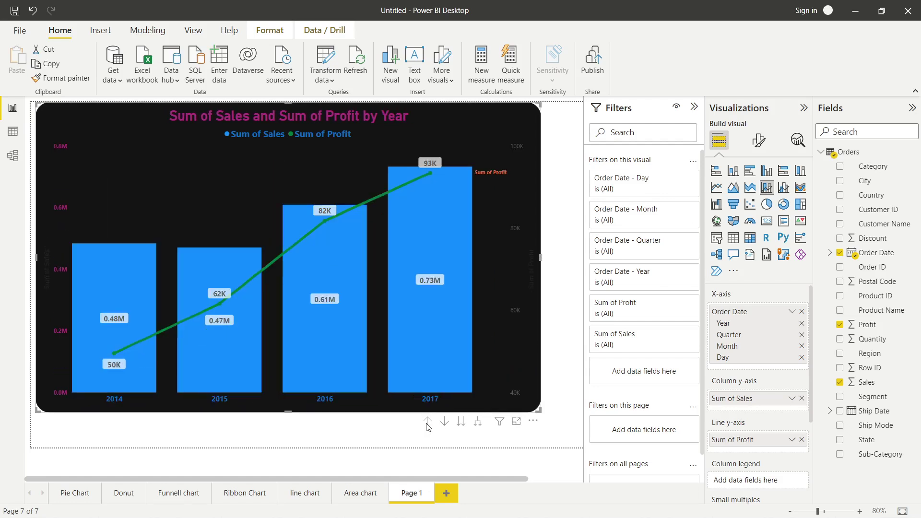
{"action": "left_click", "coordinate": [478, 421]}
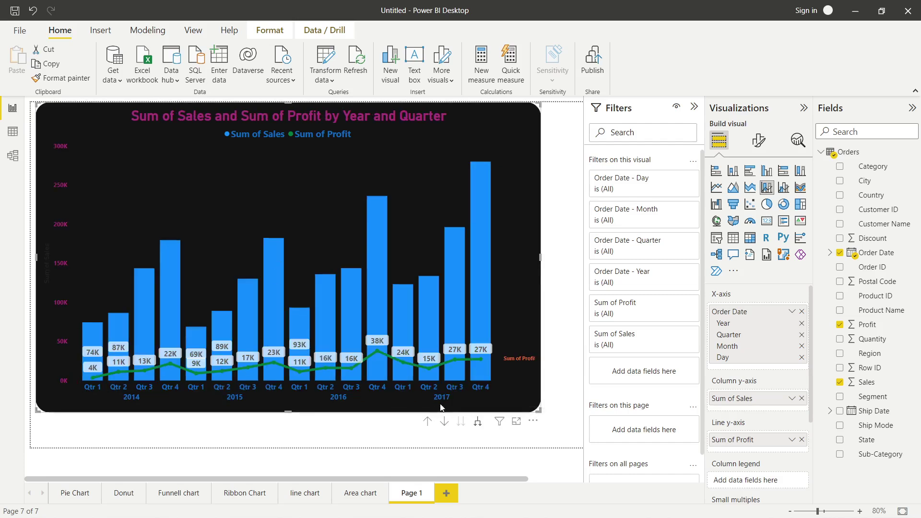
{"action": "left_click", "coordinate": [478, 422]}
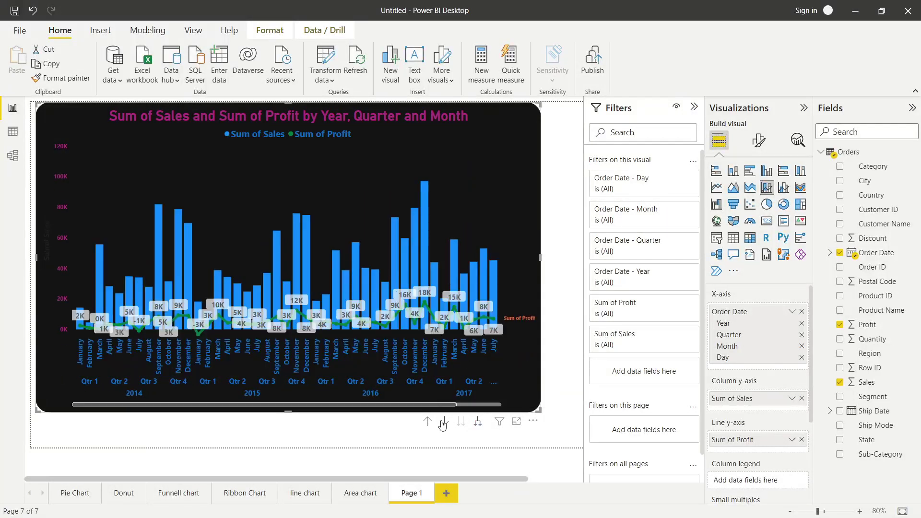
{"action": "left_click", "coordinate": [427, 422]}
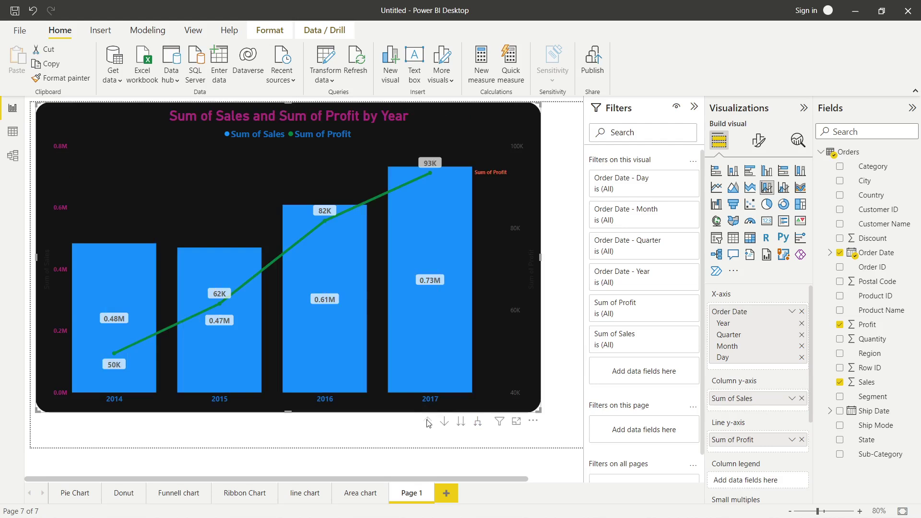
- Rename Page 1 to 'Combo chart'
{"action": "double_click", "coordinate": [414, 494]}
{"action": "key", "text": "BackSpace"}
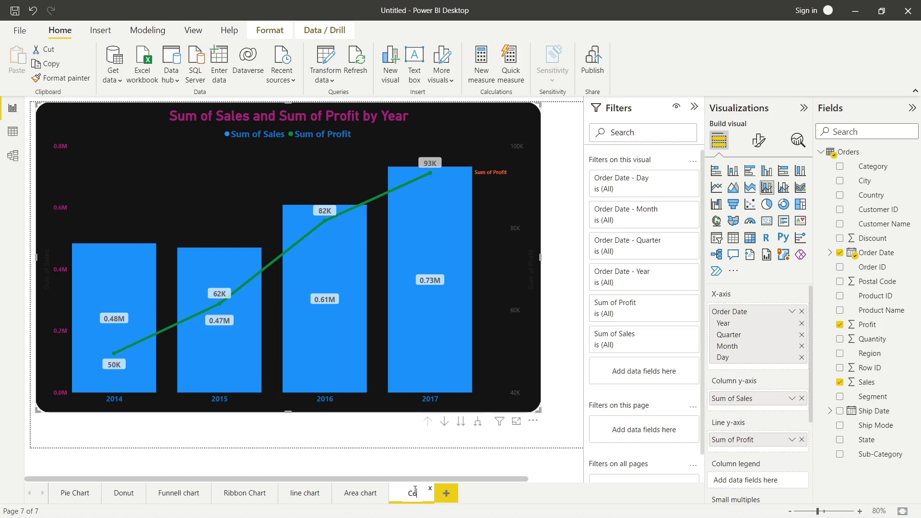
{"action": "type", "text": "Combo chart"}
{"action": "key", "text": "Return"}
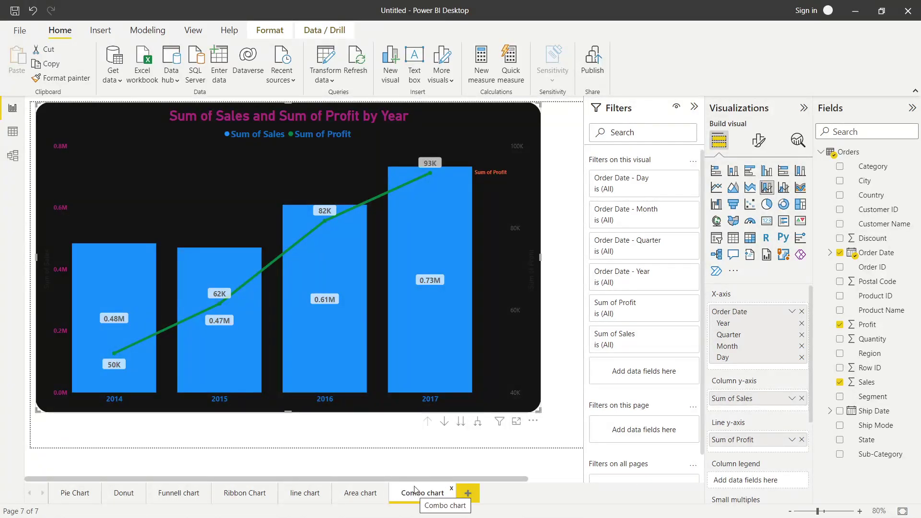
- On a new page, add a line and clustered column chart of Order Date, Sum of Sales and Sum of Profit
{"action": "left_click", "coordinate": [466, 494]}
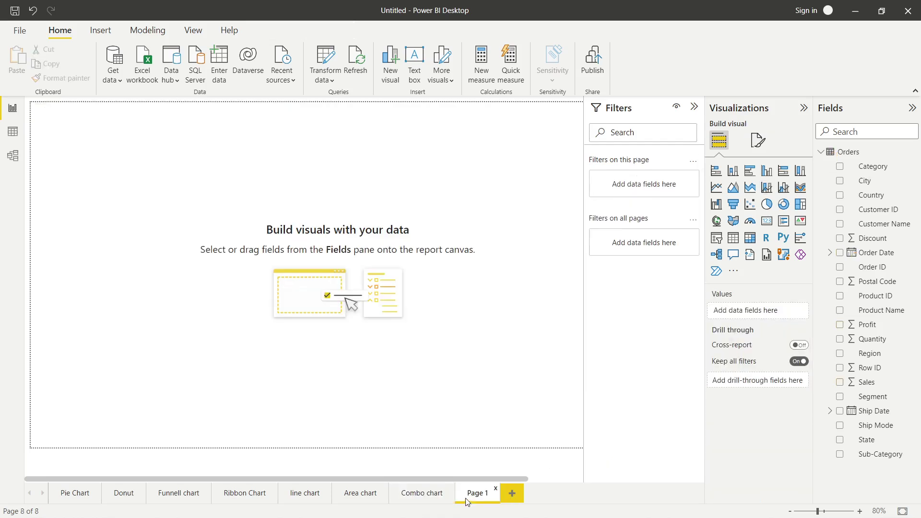
{"action": "left_click", "coordinate": [783, 188]}
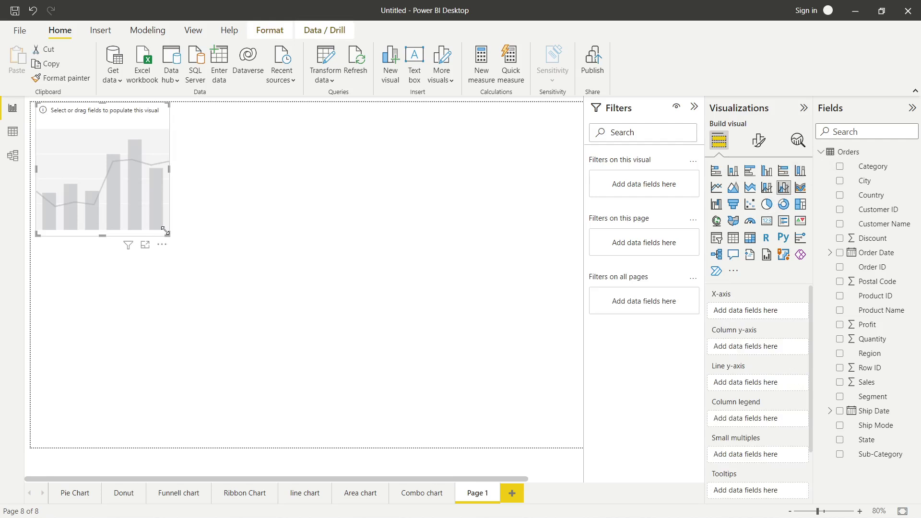
{"action": "left_click_drag", "start_coordinate": [165, 231], "coordinate": [503, 429]}
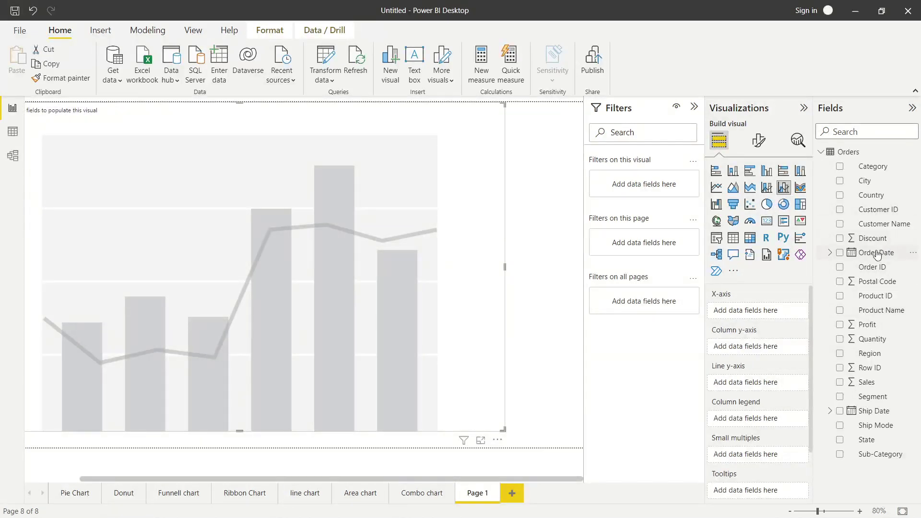
{"action": "left_click", "coordinate": [840, 253]}
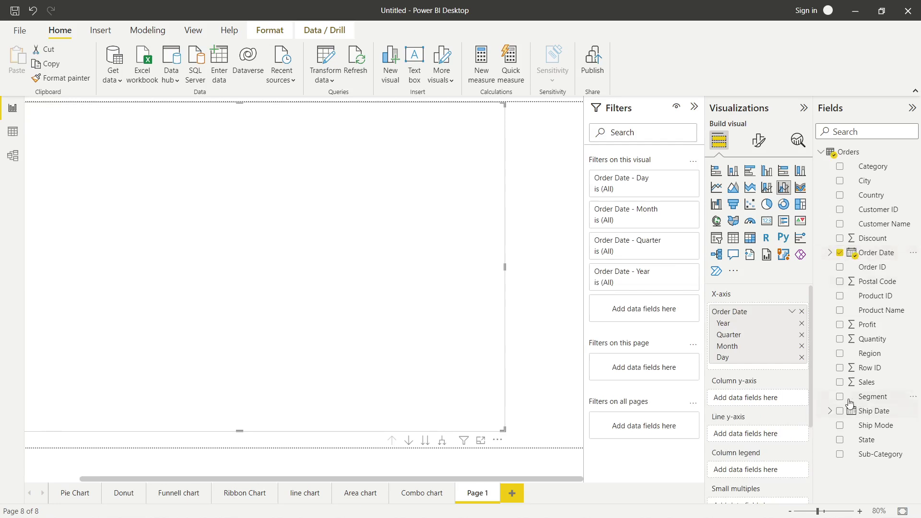
{"action": "left_click", "coordinate": [840, 382]}
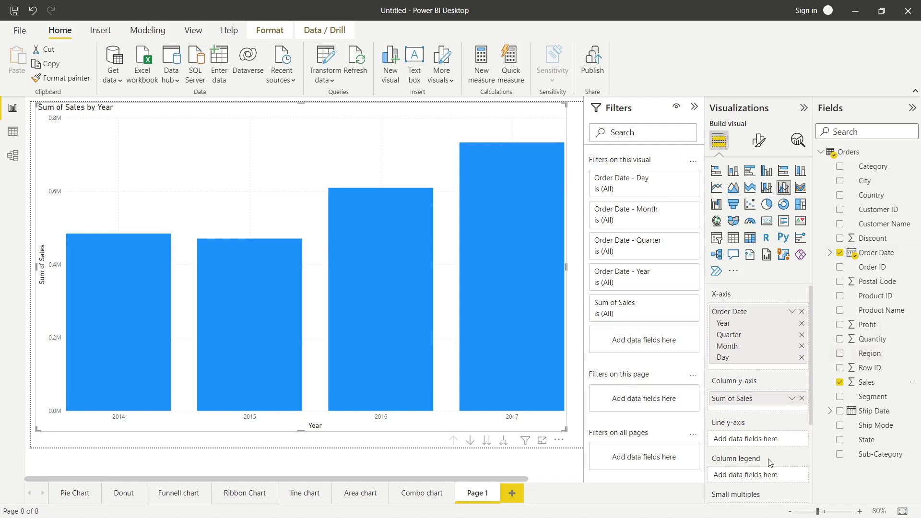
{"action": "left_click", "coordinate": [839, 328]}
{"action": "scroll", "coordinate": [796, 417], "scroll_direction": "down", "scroll_amount": 2}
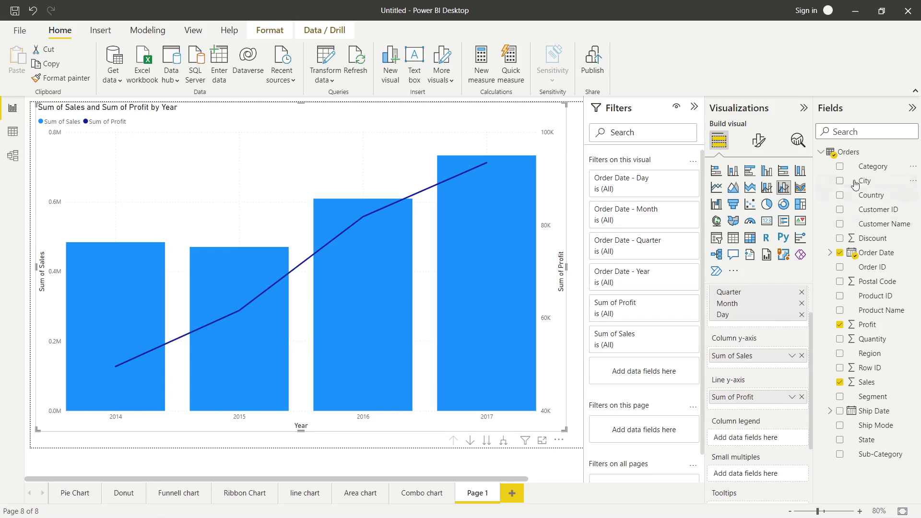
- Split the new chart's Sales columns by Category, then select the dark chart on the Combo chart page
{"action": "left_click_drag", "start_coordinate": [871, 167], "coordinate": [770, 442]}
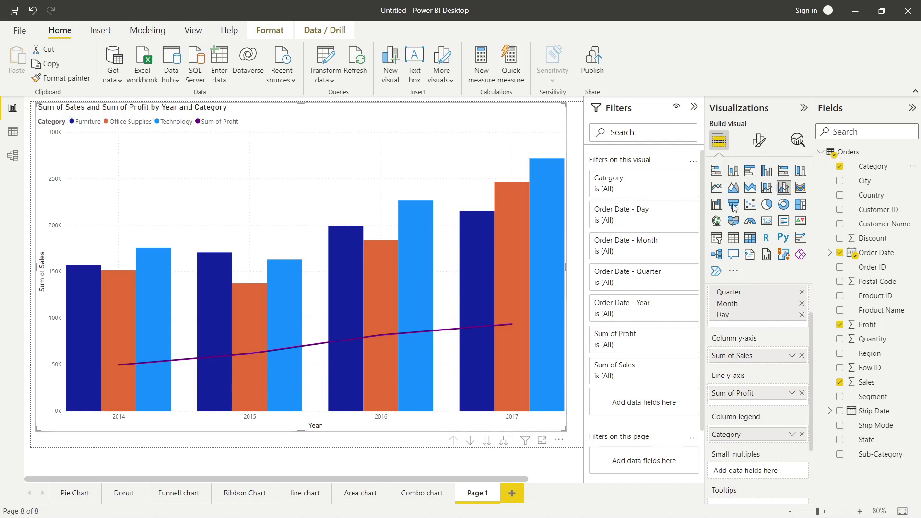
{"action": "left_click", "coordinate": [413, 497]}
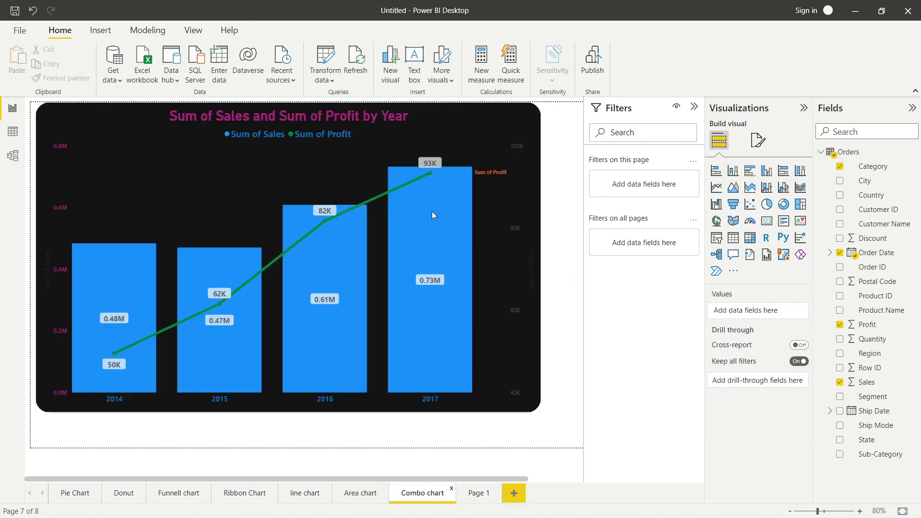
{"action": "mouse_move", "coordinate": [526, 379]}
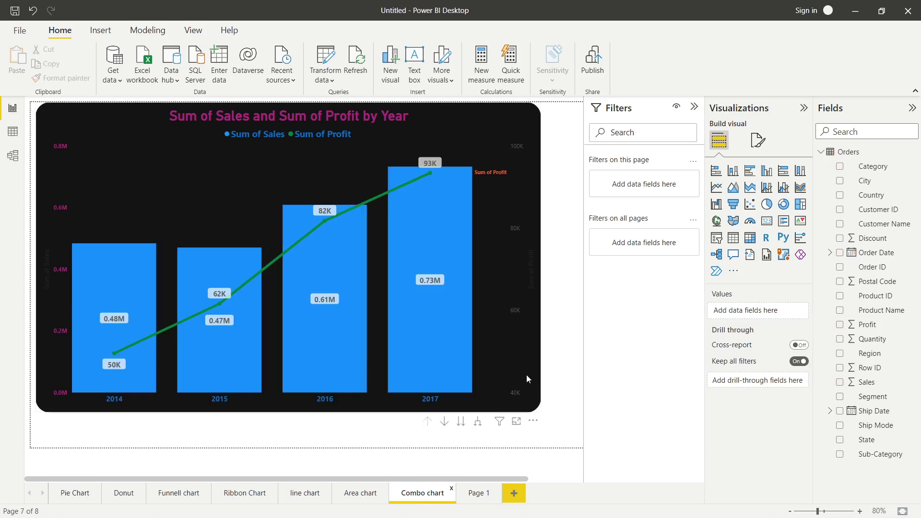
{"action": "left_click", "coordinate": [327, 172]}
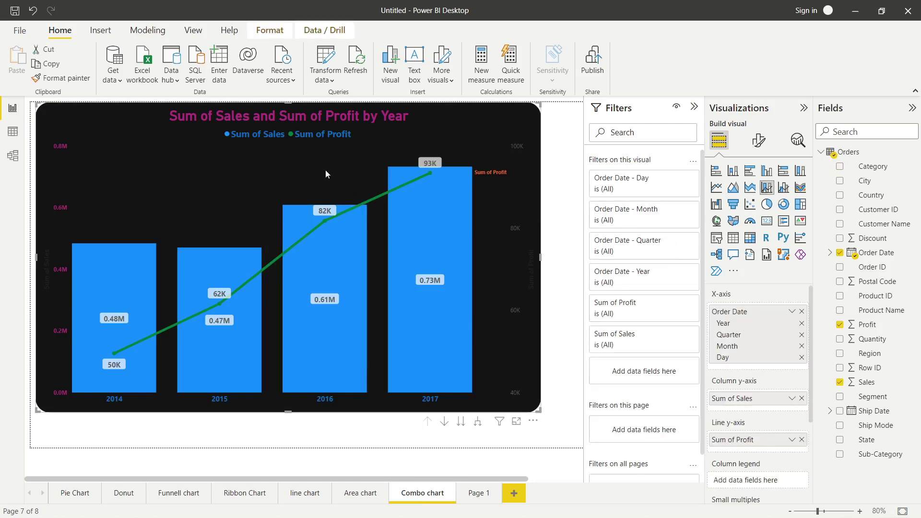